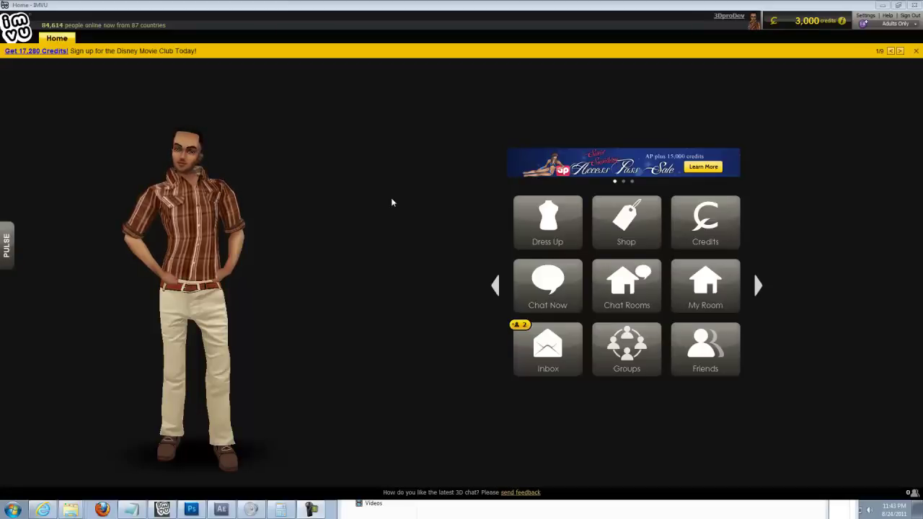
Step: Search the IMVU shop catalog for 'uneekdesigns' and filter the results by Creator
click(617, 225)
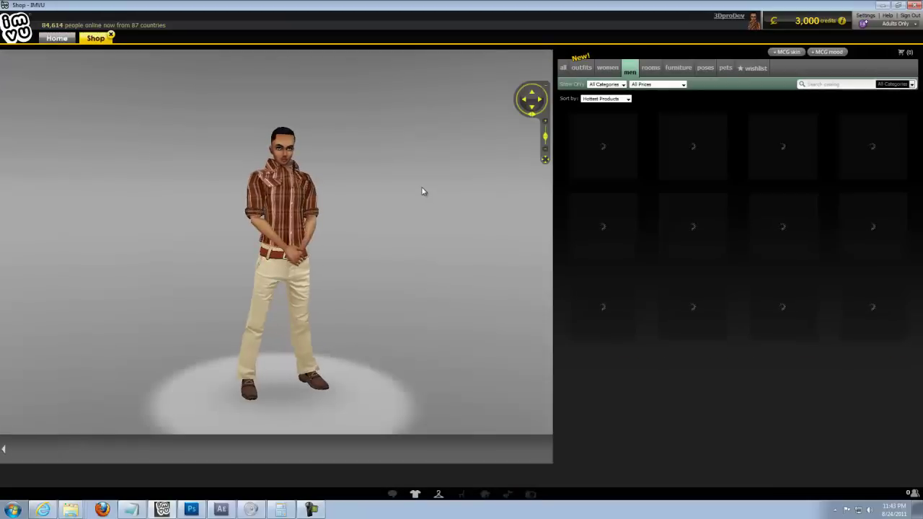
click(847, 85)
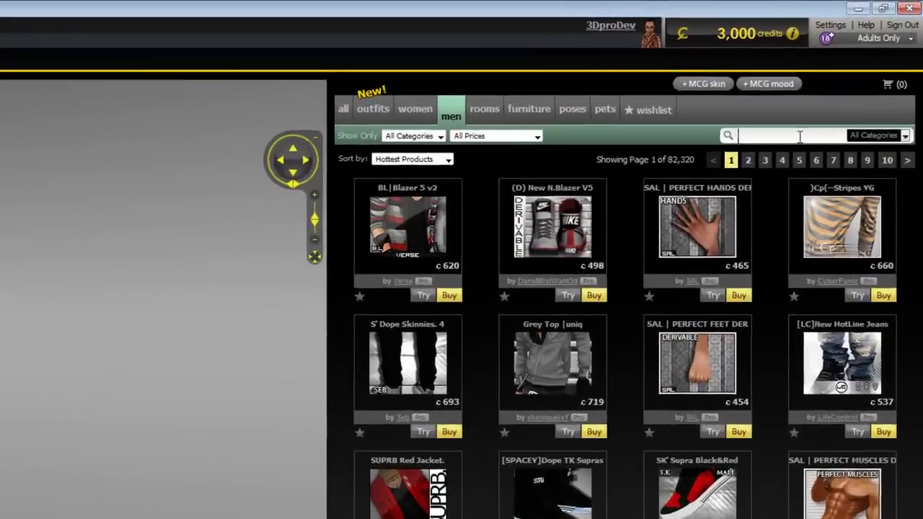
text(uneekd)
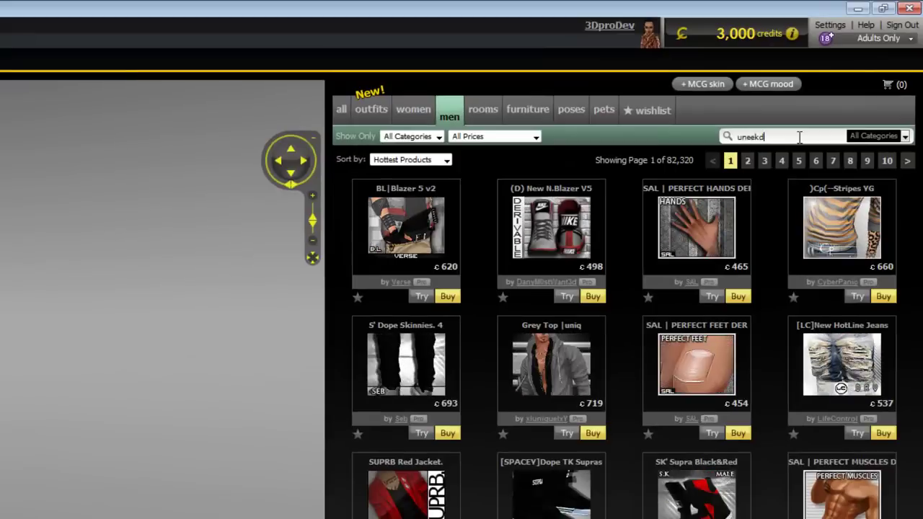
text(esigns)
key(Return)
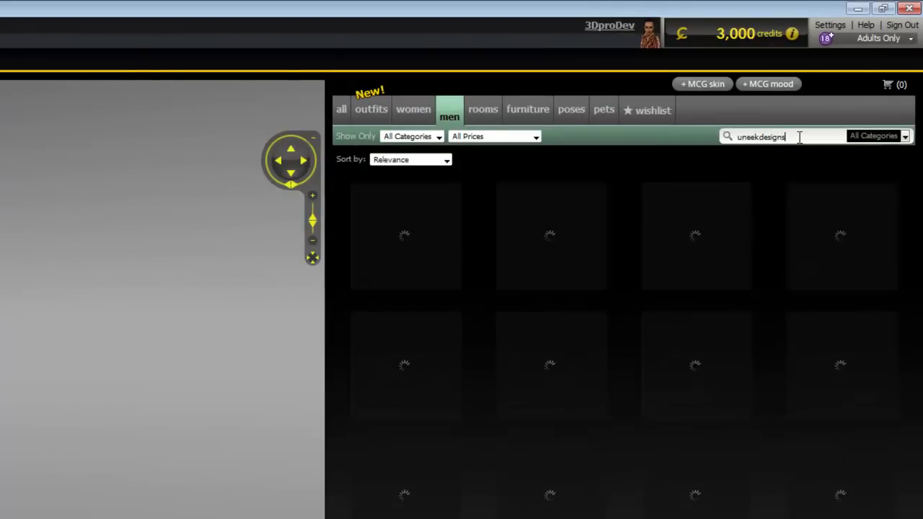
click(899, 137)
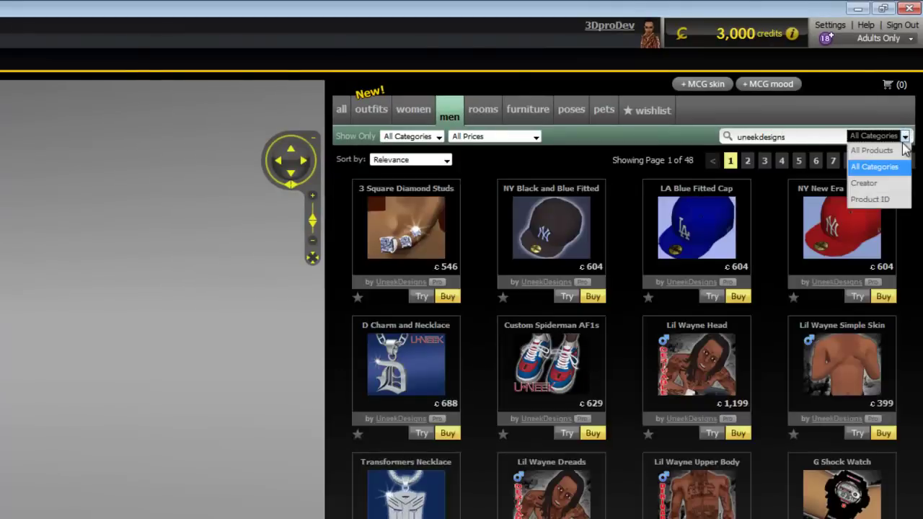
click(877, 183)
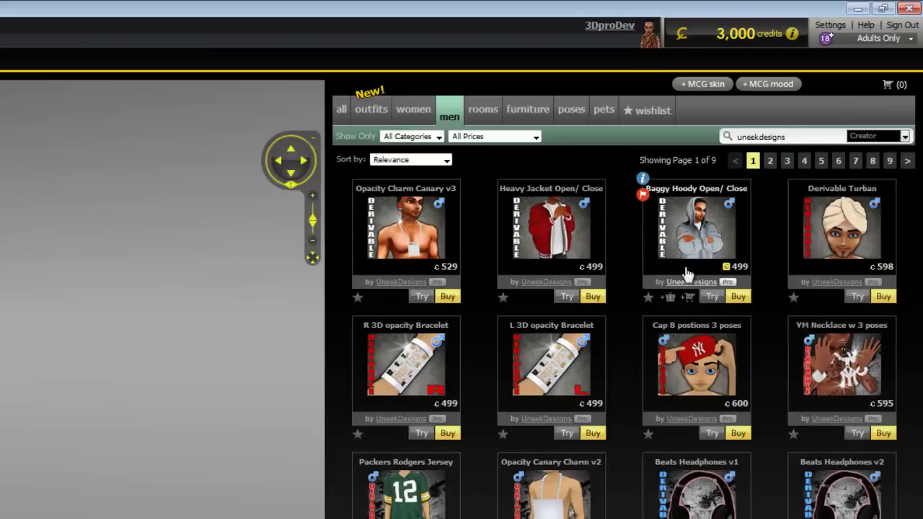
Step: Try the Baggy Hoody Open/ Close on the avatar and zoom the 3D view to inspect it
click(695, 231)
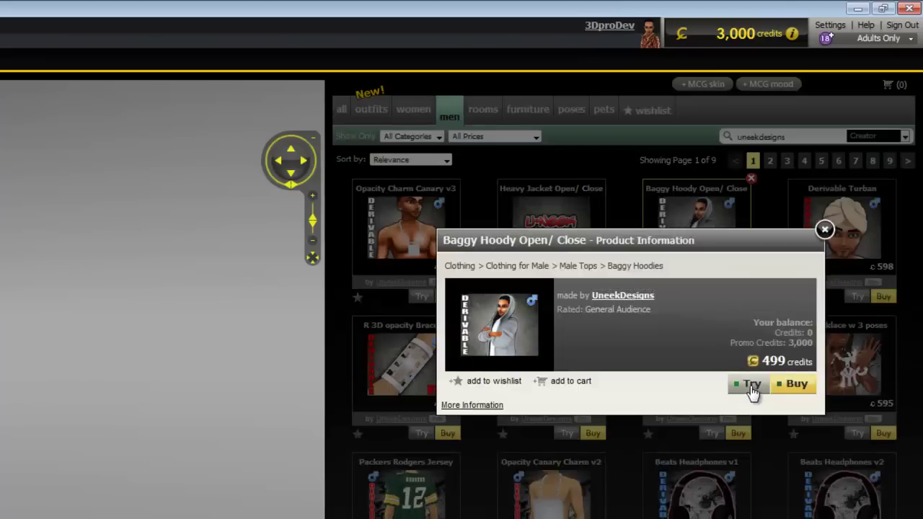
click(750, 384)
scroll(477, 303, up, 5)
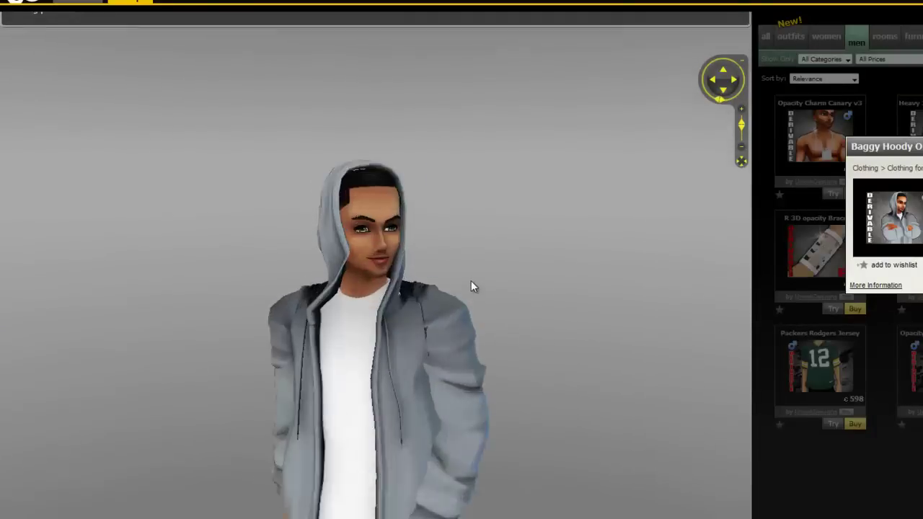
scroll(484, 288, up, 3)
scroll(469, 278, down, 1)
scroll(500, 287, up, 2)
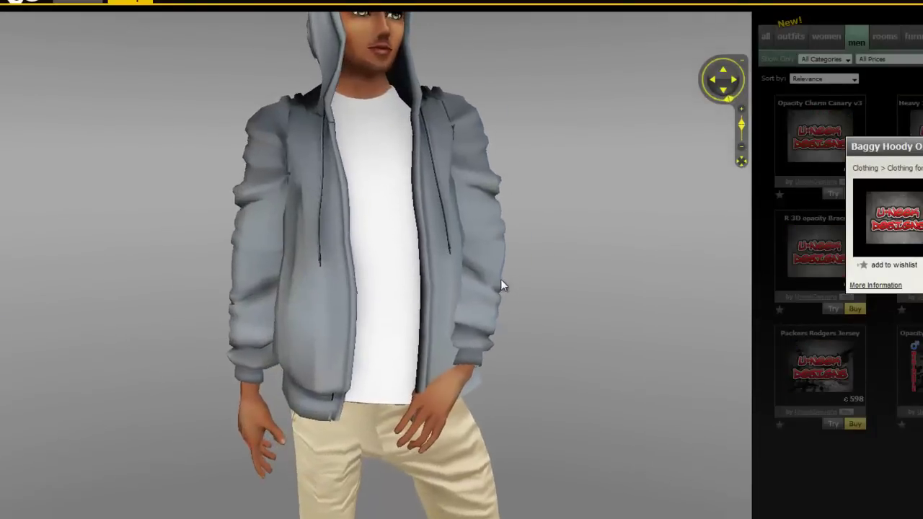
scroll(501, 286, down, 5)
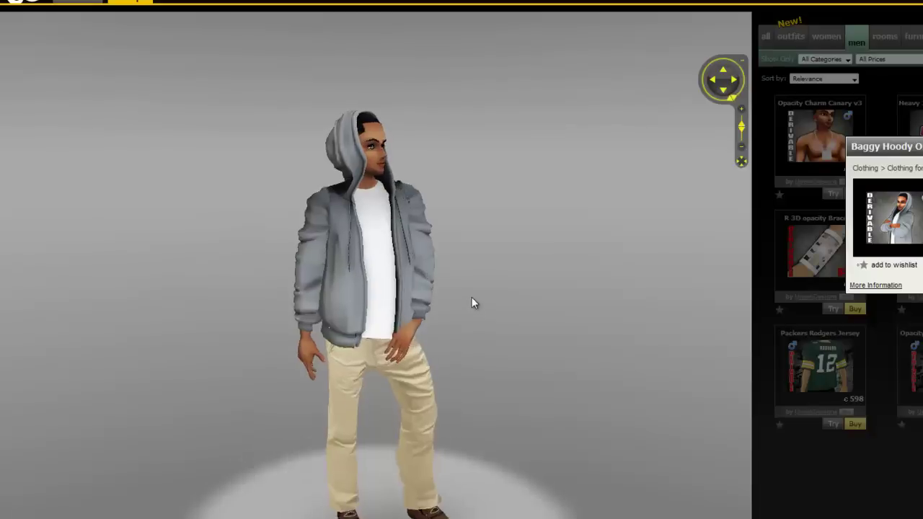
scroll(468, 300, up, 2)
scroll(454, 297, down, 1)
scroll(445, 298, up, 3)
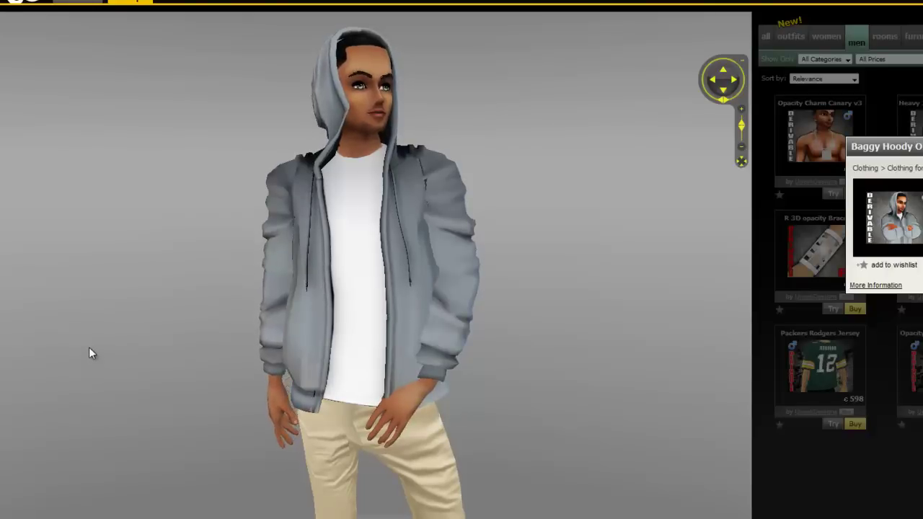
scroll(105, 332, down, 3)
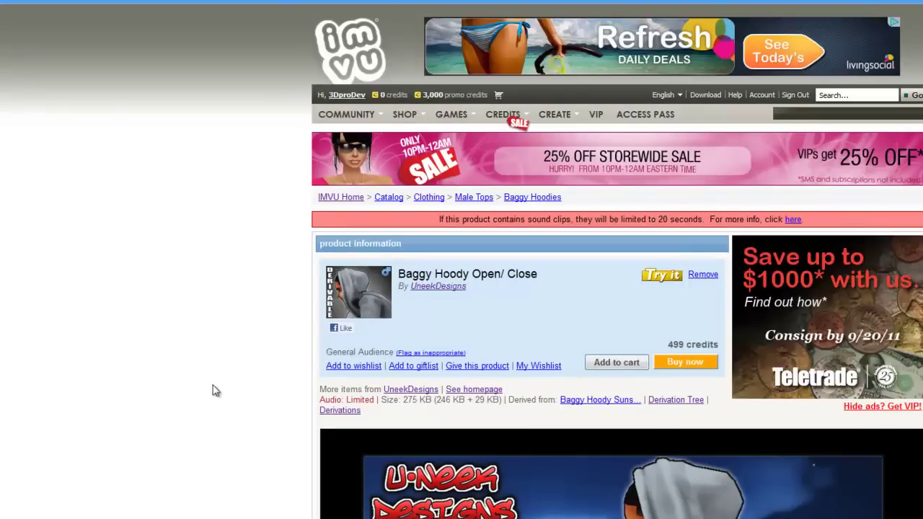
Step: Open the hoodie's Derivation Tree and highlight the parent IMVU hoodie's name
scroll(224, 346, down, 4)
scroll(226, 334, up, 4)
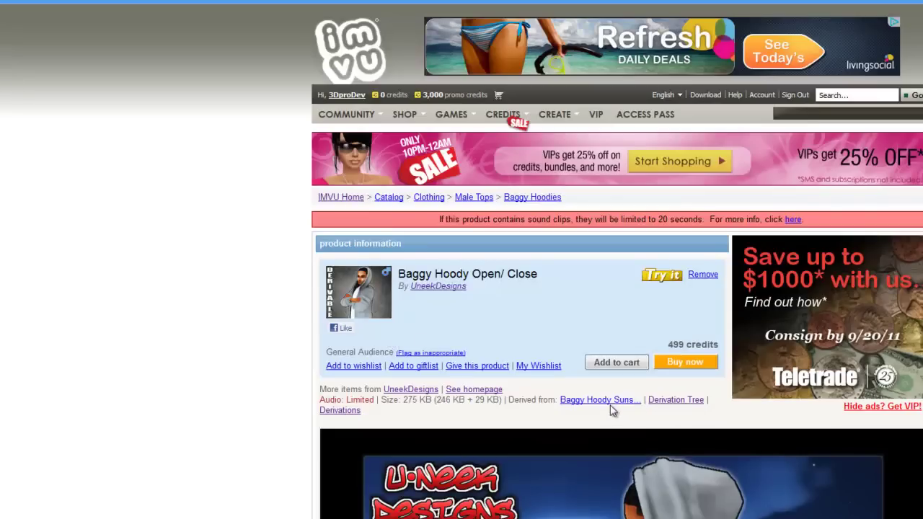
click(688, 404)
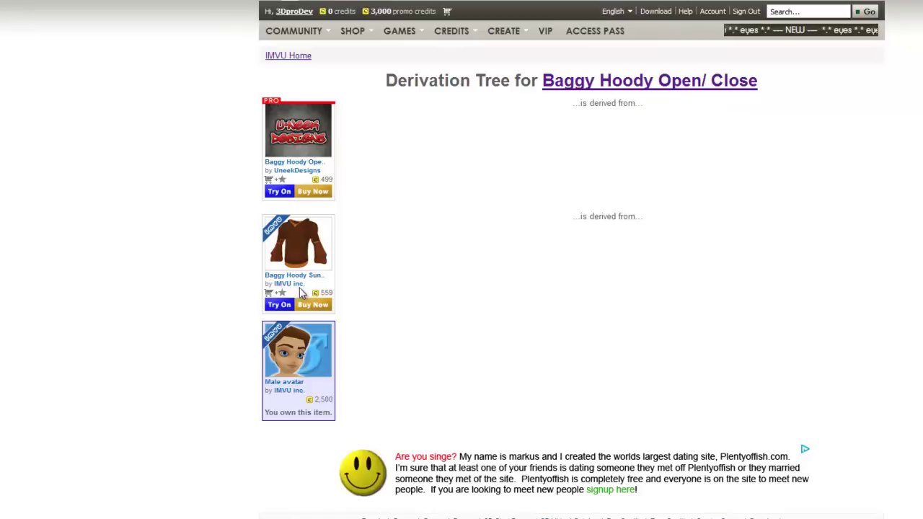
drag(314, 290, 269, 286)
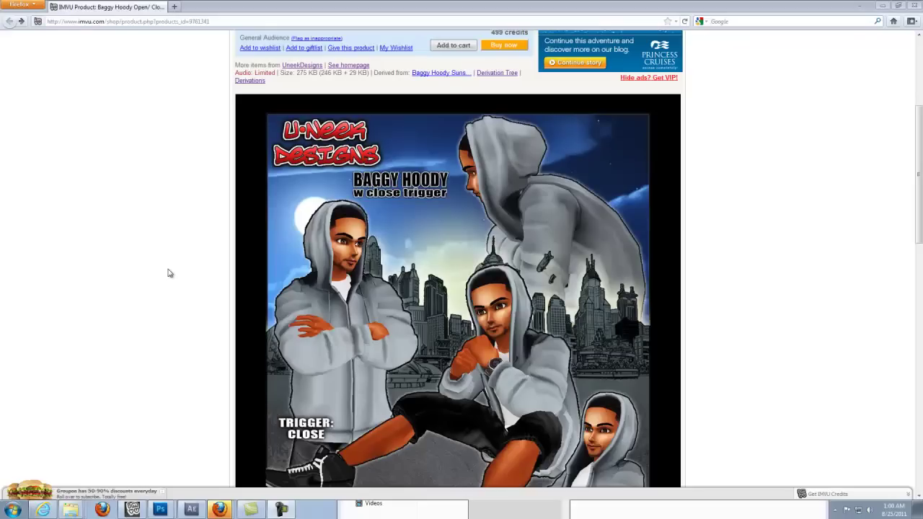
Step: Open the hoodie's sleeve texture images in new tabs and view the grey sleeve texture
scroll(170, 272, up, 2)
scroll(169, 271, down, 4)
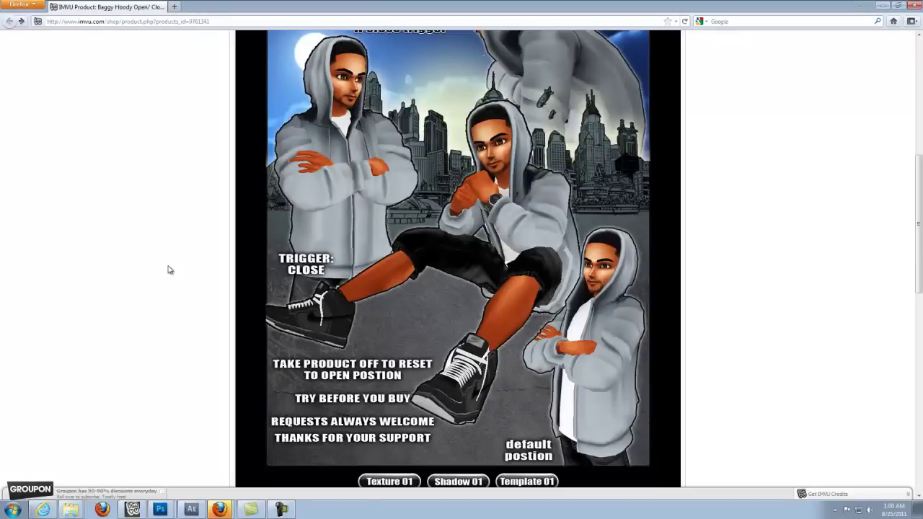
scroll(170, 270, down, 4)
scroll(268, 253, up, 3)
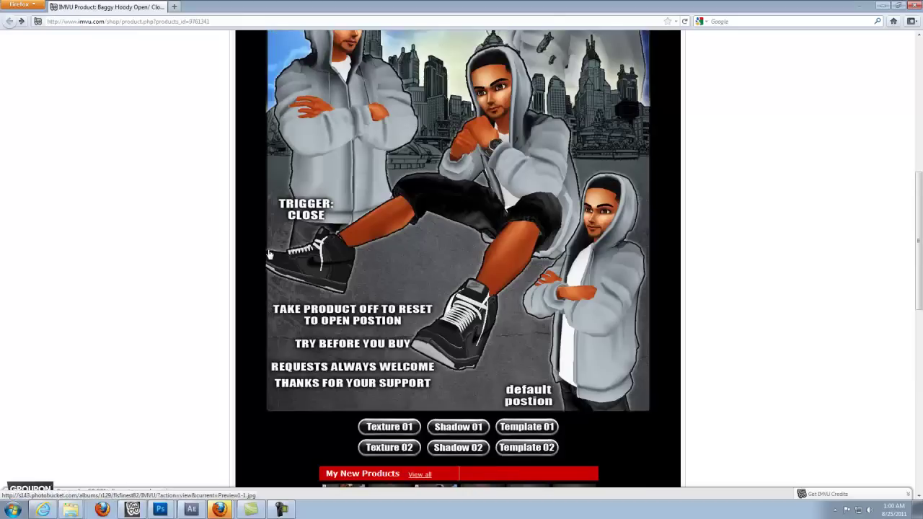
scroll(269, 254, up, 3)
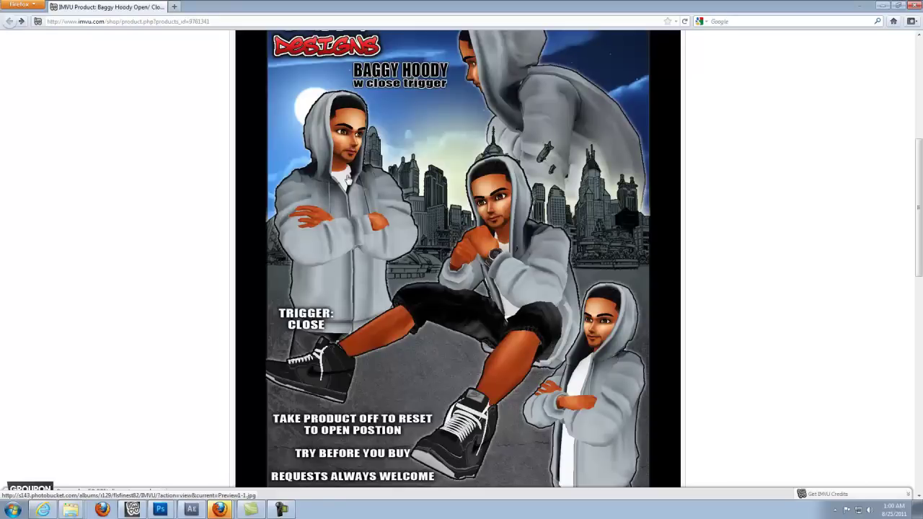
scroll(349, 180, down, 3)
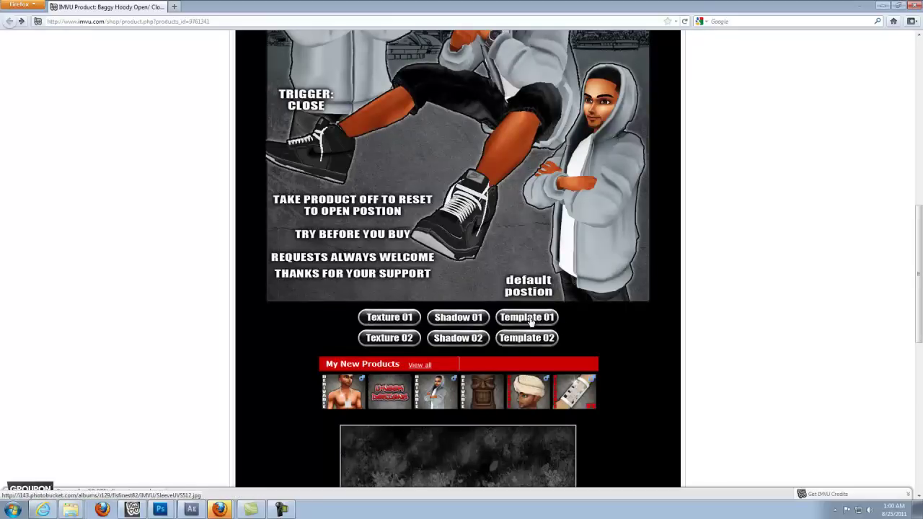
middle_click(385, 316)
click(215, 6)
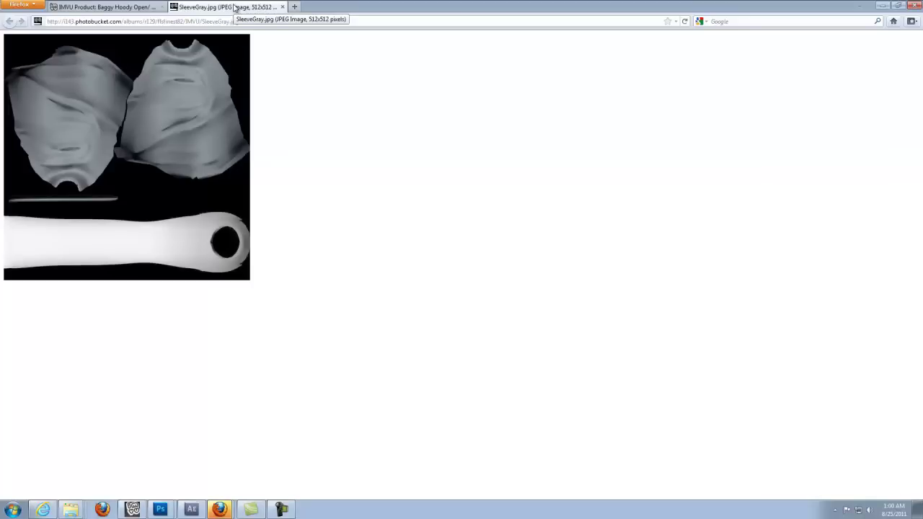
Step: Close the grey sleeve texture, then view SleeveAO.jpg and the SleeveUVS512.jpg UV template
click(283, 8)
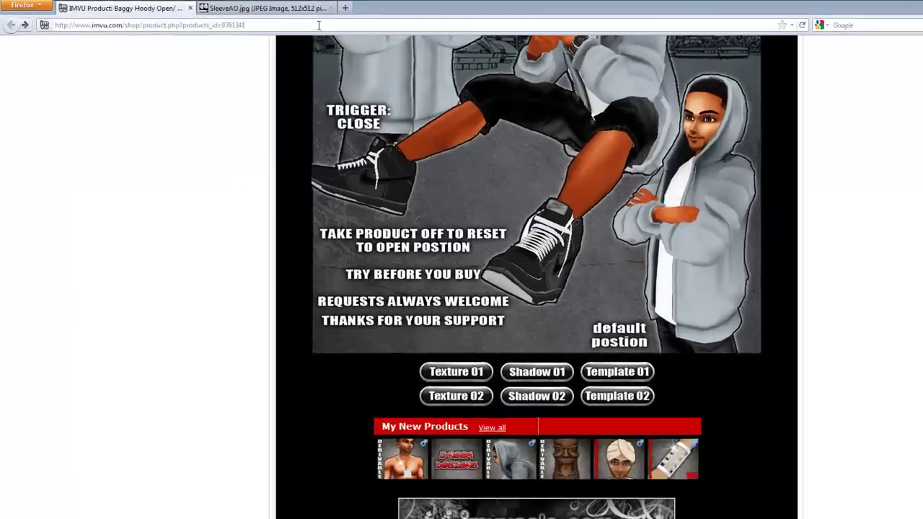
click(282, 8)
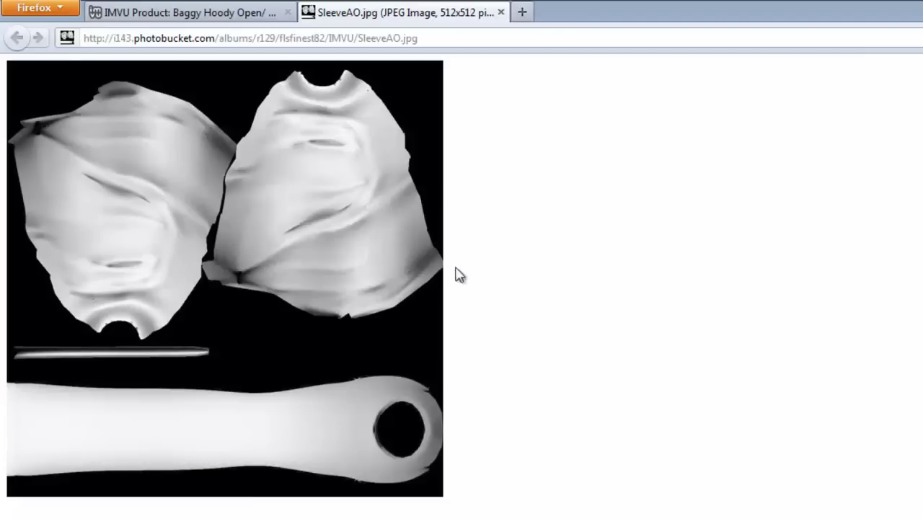
click(222, 10)
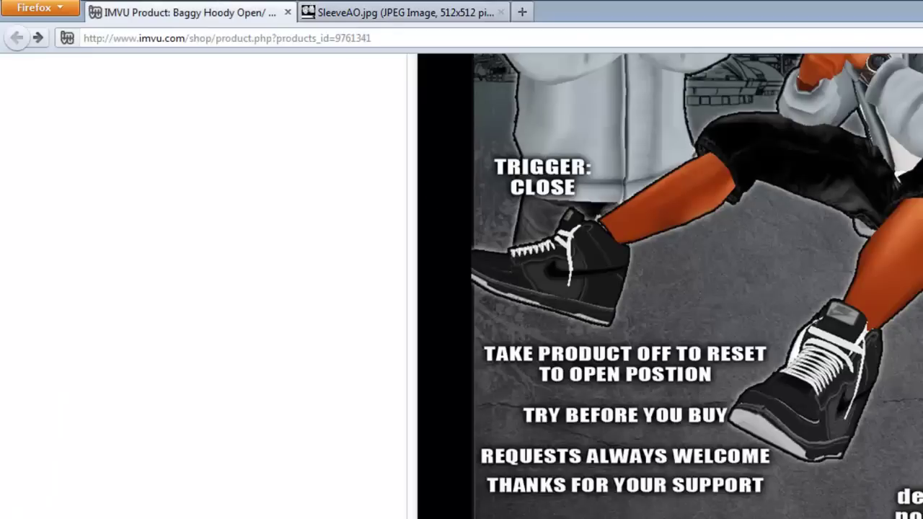
click(468, 11)
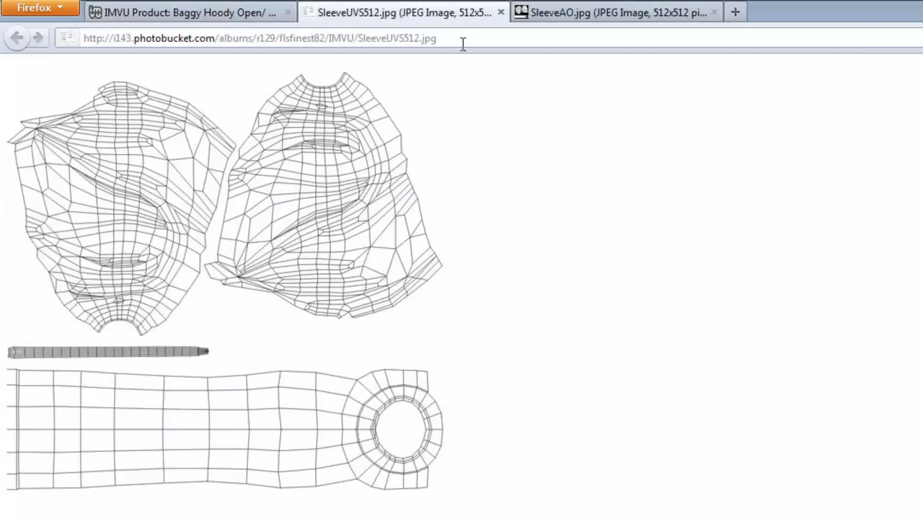
Step: Compare the sleeve shadow and sleeve UV template tabs, then return to the hoodie page
click(560, 13)
click(399, 13)
click(191, 14)
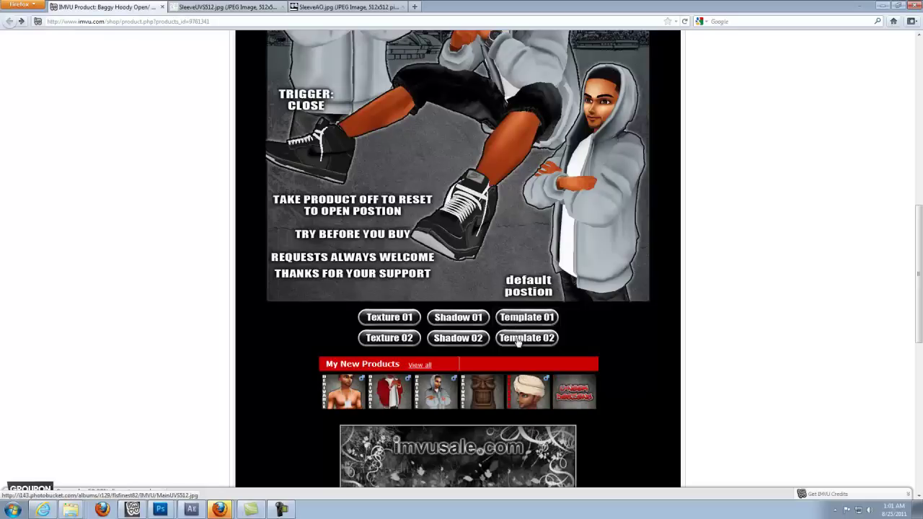
Step: Open the MainAO body shadow and body UV template, saving MainAO.jpg to the Desktop over the old copy
middle_click(461, 338)
middle_click(389, 337)
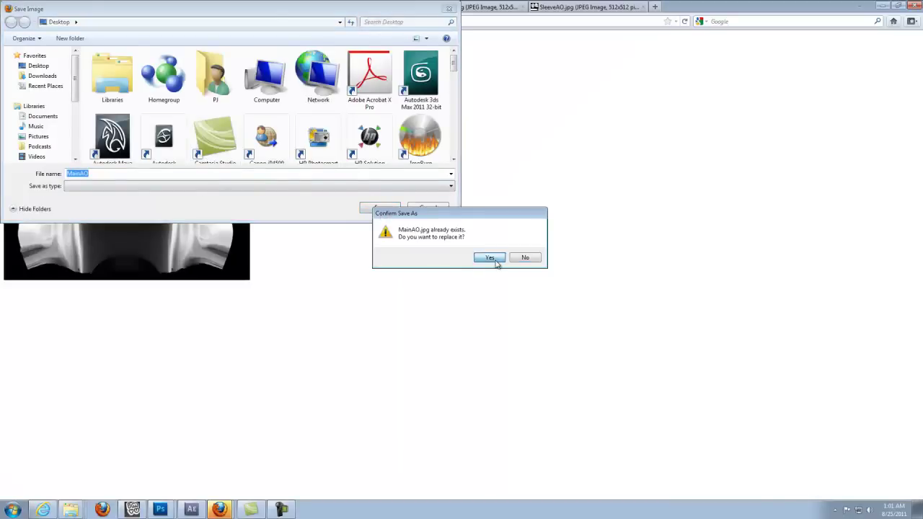
click(490, 259)
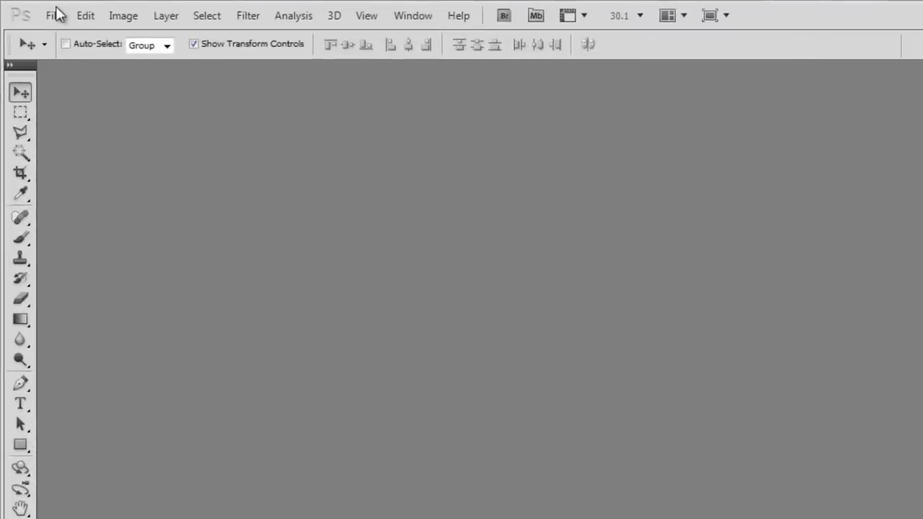
Step: Create a new white 512 × 512 pixel document and dock Untitled-1 in the workspace
click(29, 8)
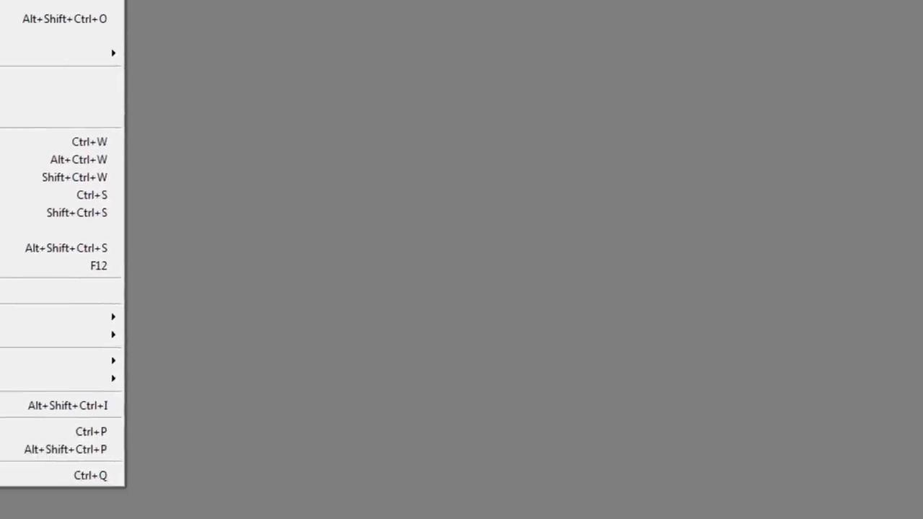
key(ctrl+n)
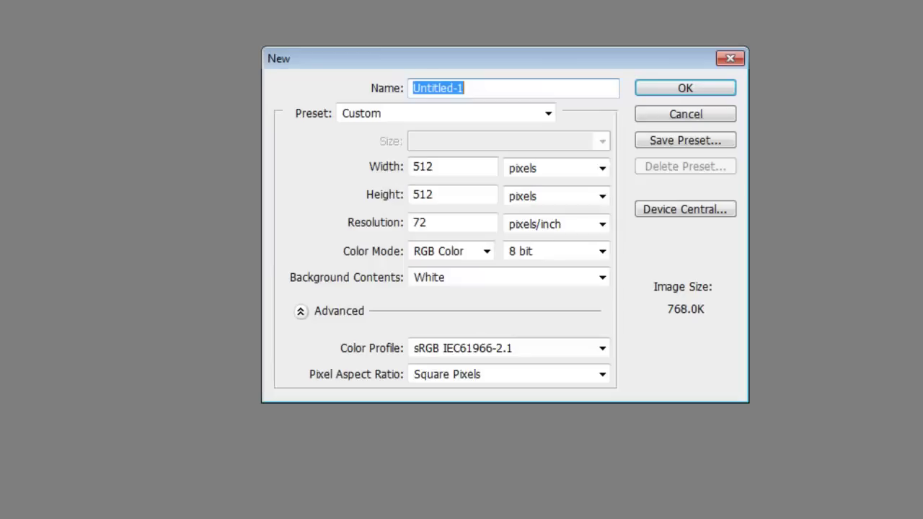
key(Tab)
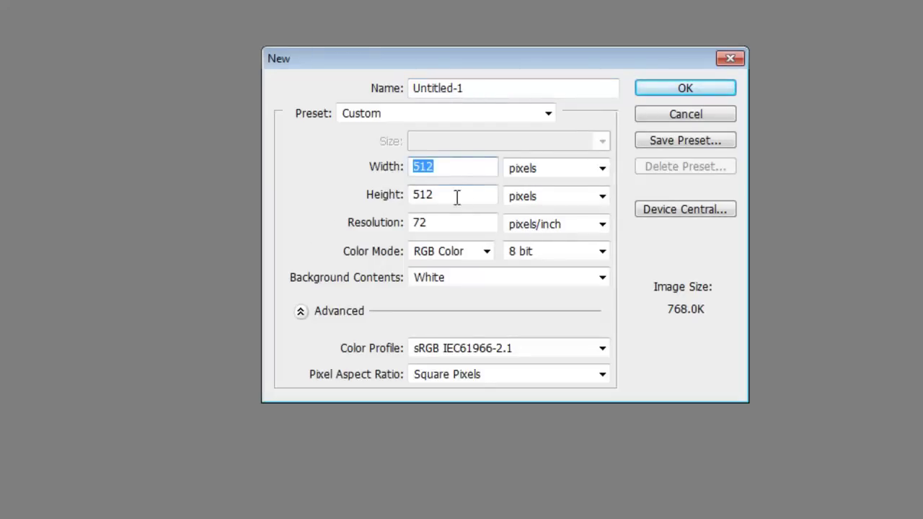
key(Tab)
click(670, 88)
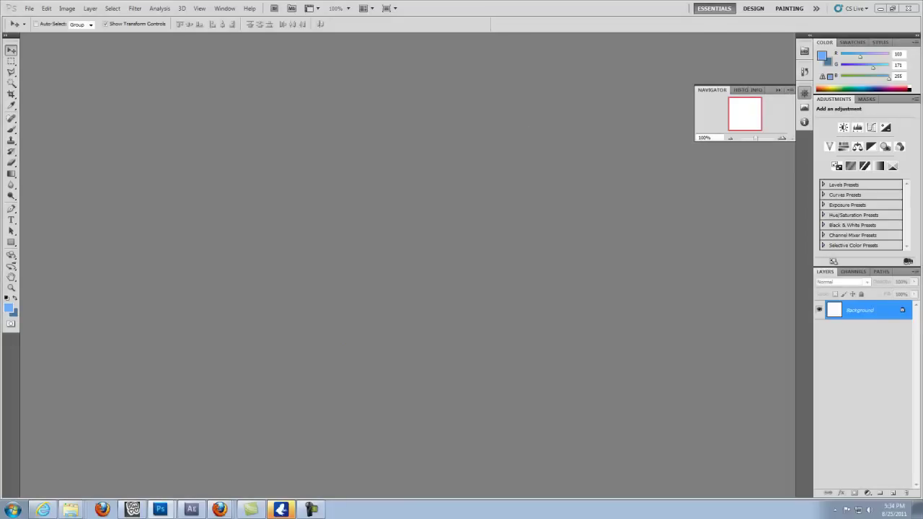
drag(350, 64, 338, 36)
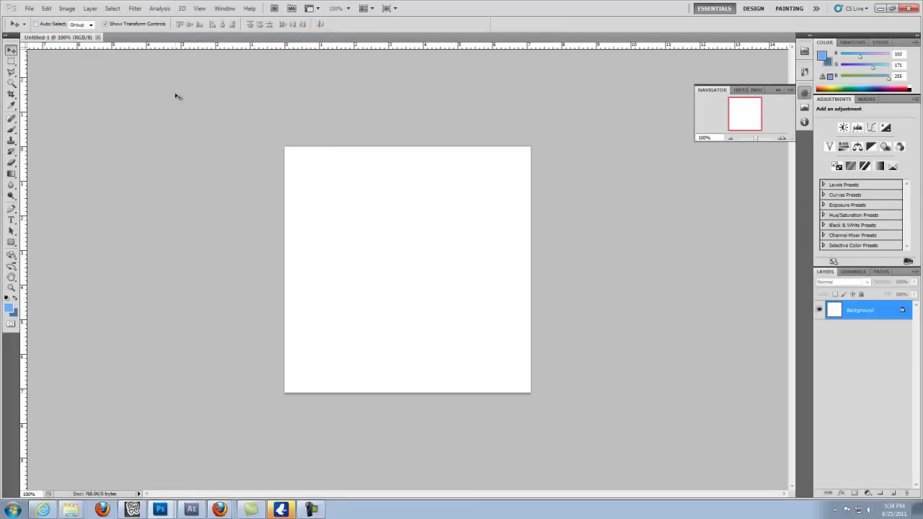
Step: Place the MainAO image into the document as a new layer
click(29, 9)
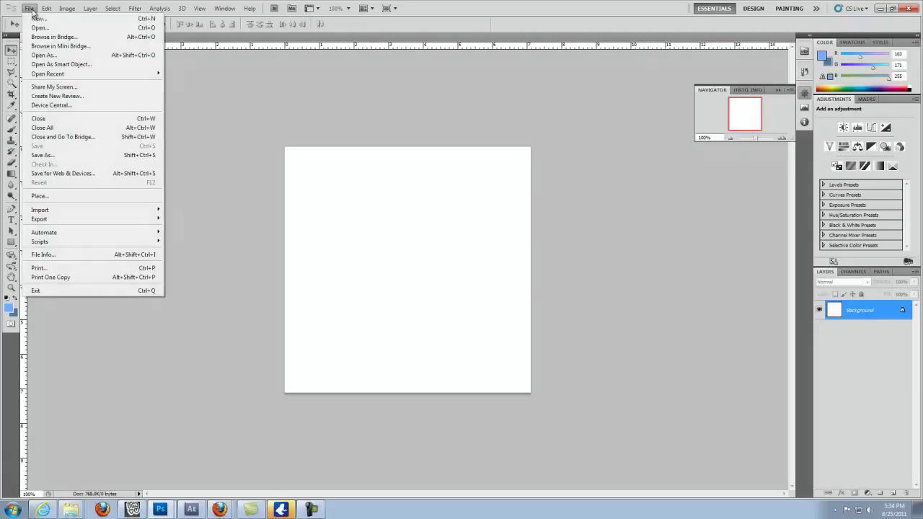
click(49, 196)
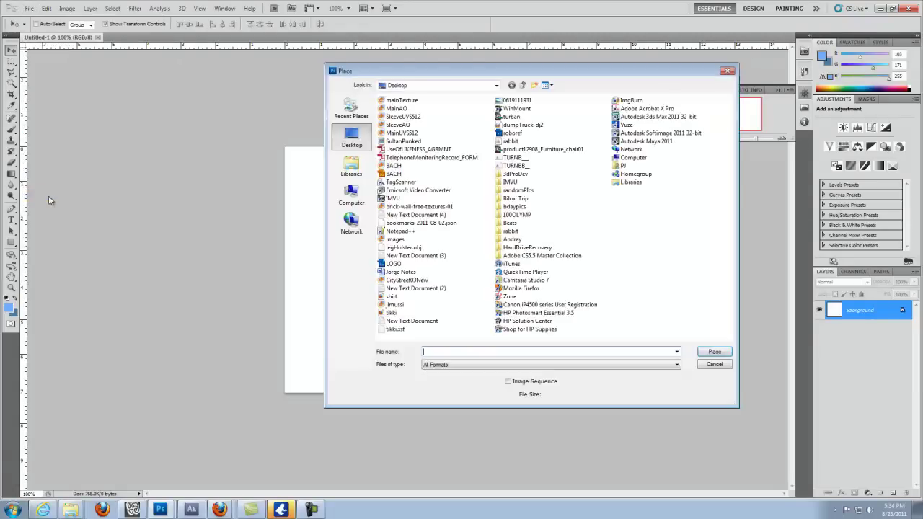
click(399, 109)
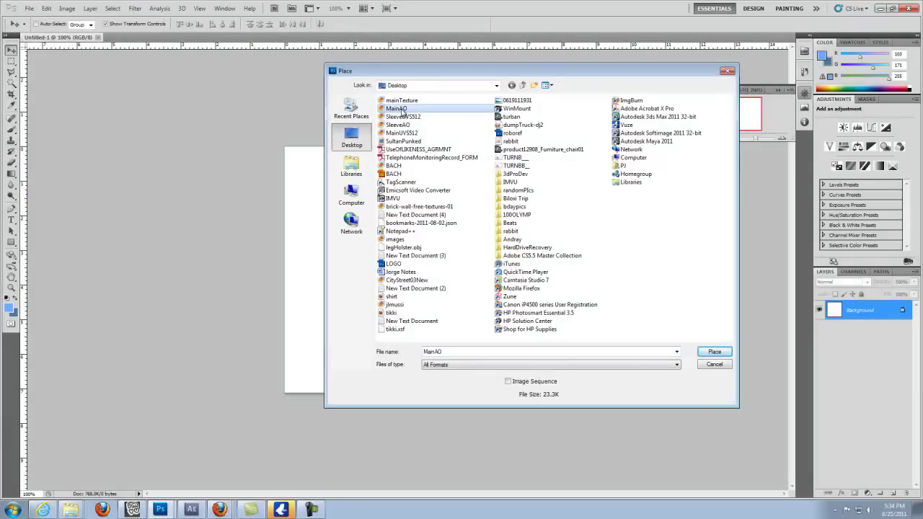
click(711, 353)
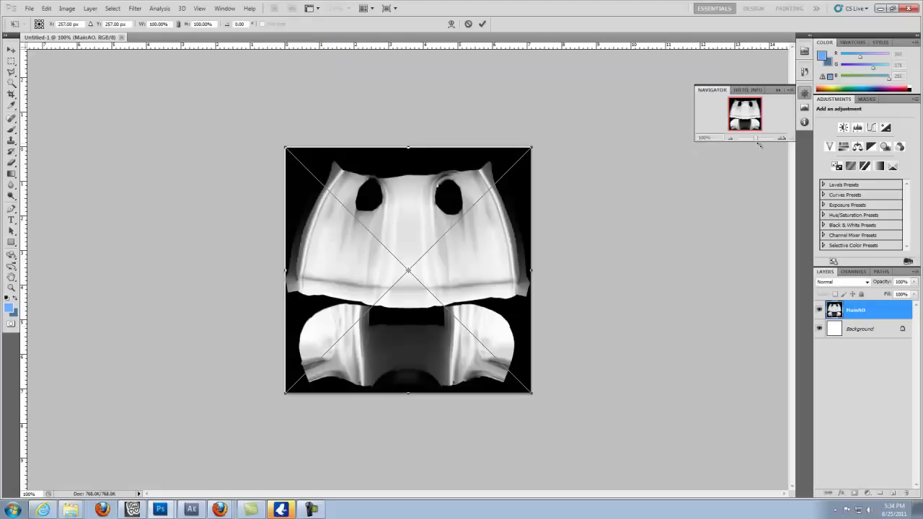
drag(759, 142, 765, 142)
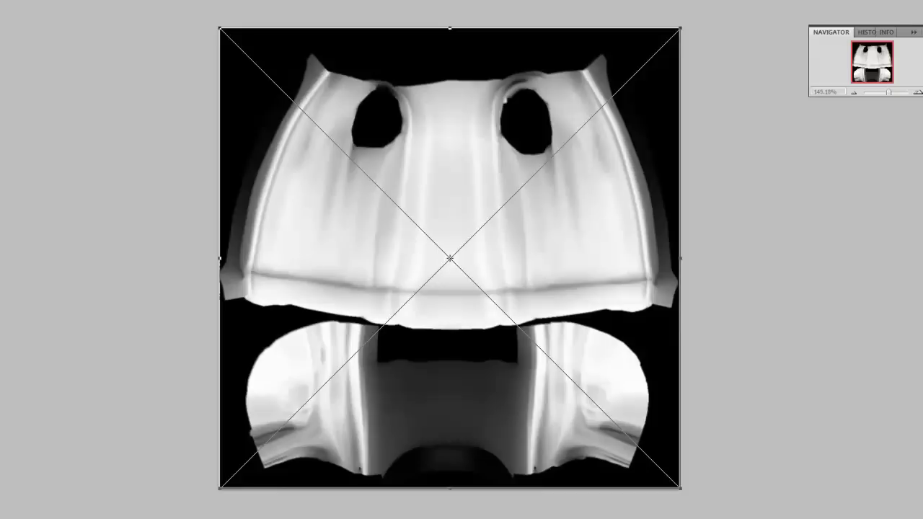
click(16, 6)
click(499, 156)
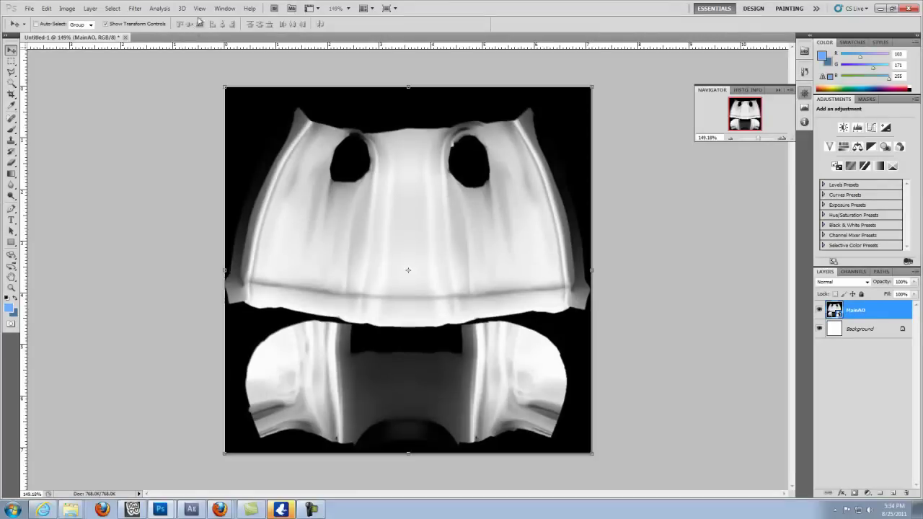
Step: Toggle off View > Snap, commit the placed MainAO, and free-transform it to fill the canvas
click(200, 8)
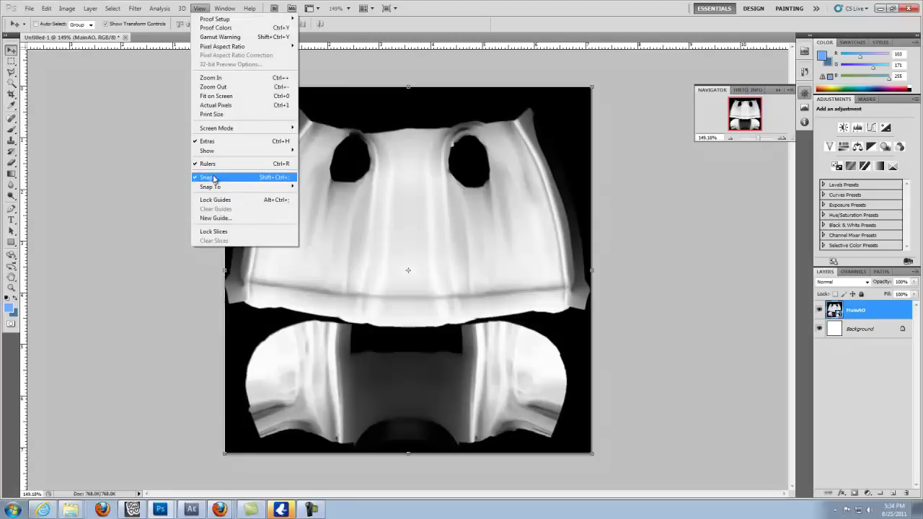
click(151, 154)
key(Return)
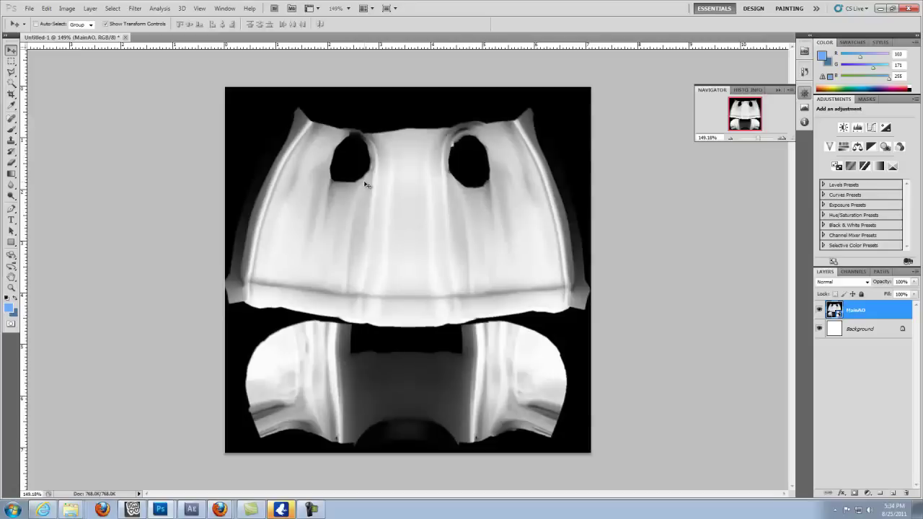
key(ctrl+t)
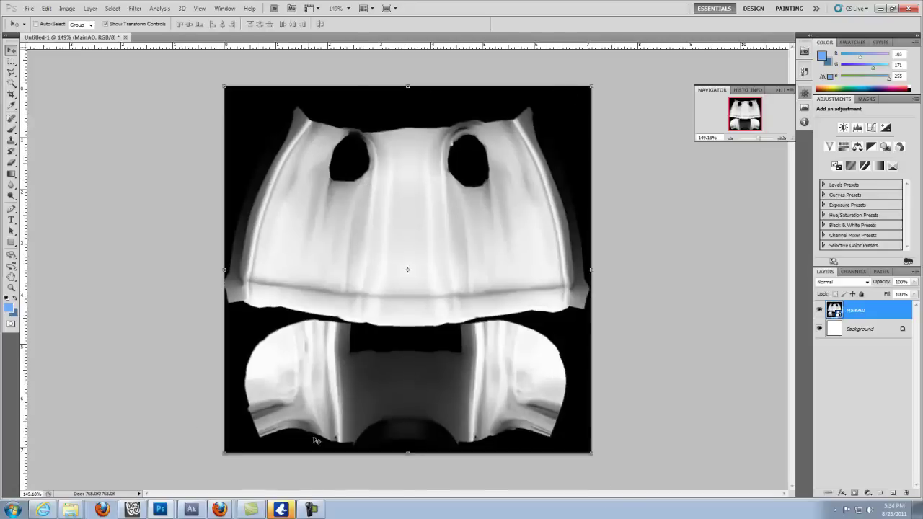
Step: Rasterize MainAO, convert Background to Layer 0, and fill it with the light blue foreground colour
right_click(873, 317)
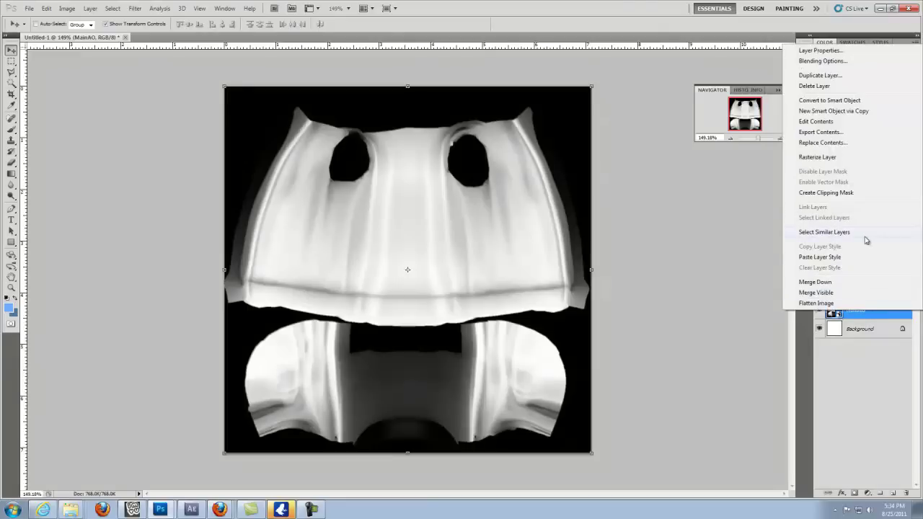
click(834, 158)
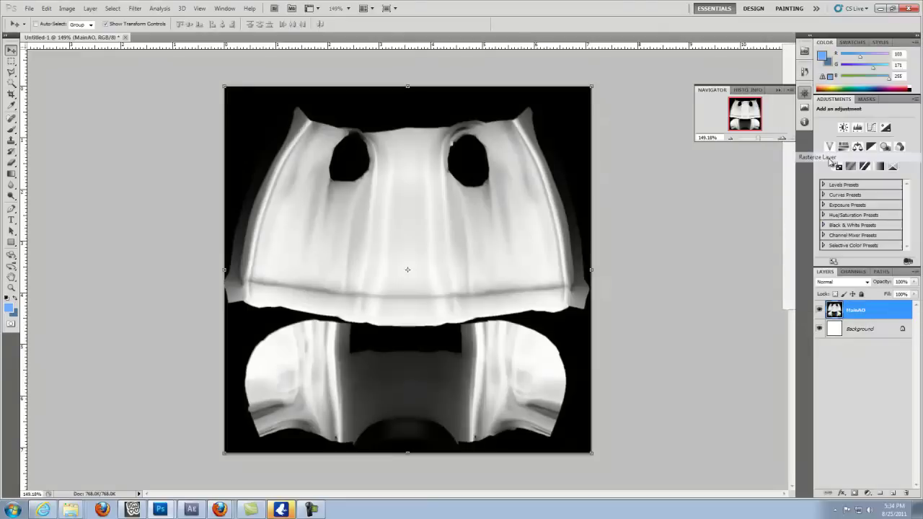
click(860, 331)
double_click(860, 330)
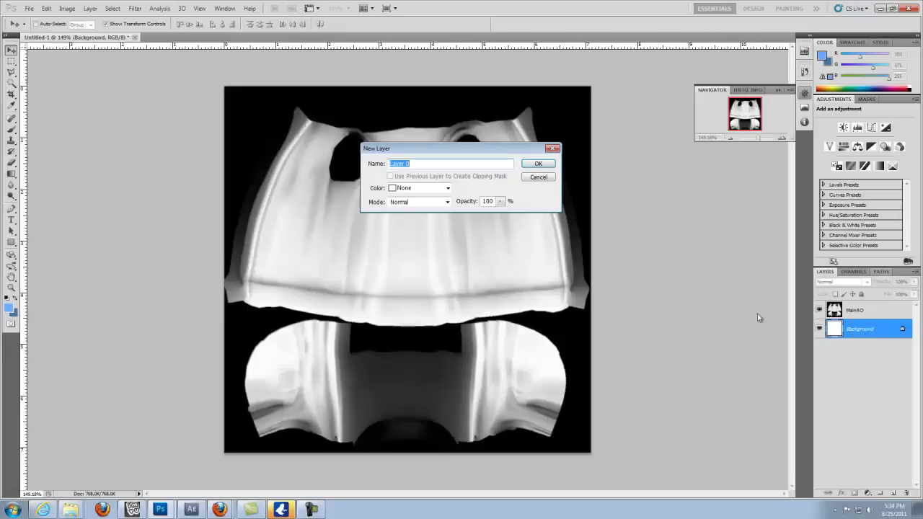
click(538, 165)
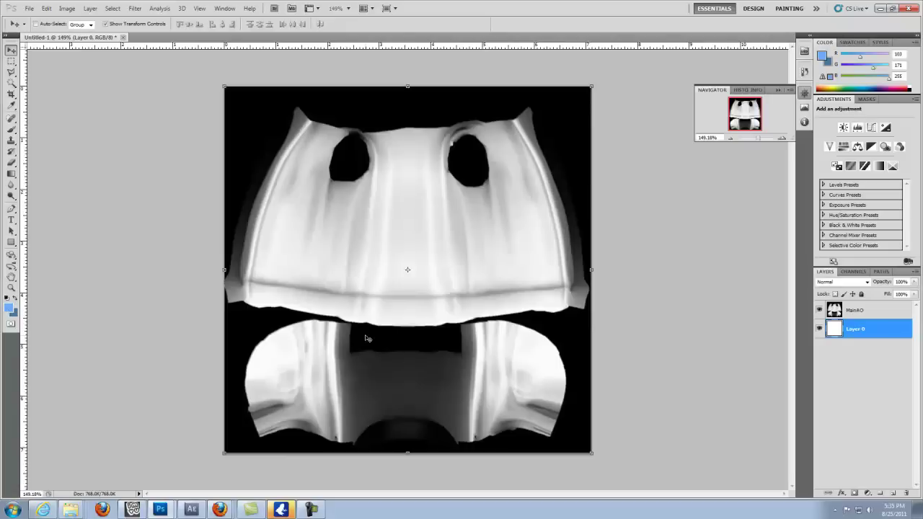
key(alt+BackSpace)
Step: Set MainAO to Multiply, duplicate it, and lower the MainAO copy's opacity to 48%
click(849, 310)
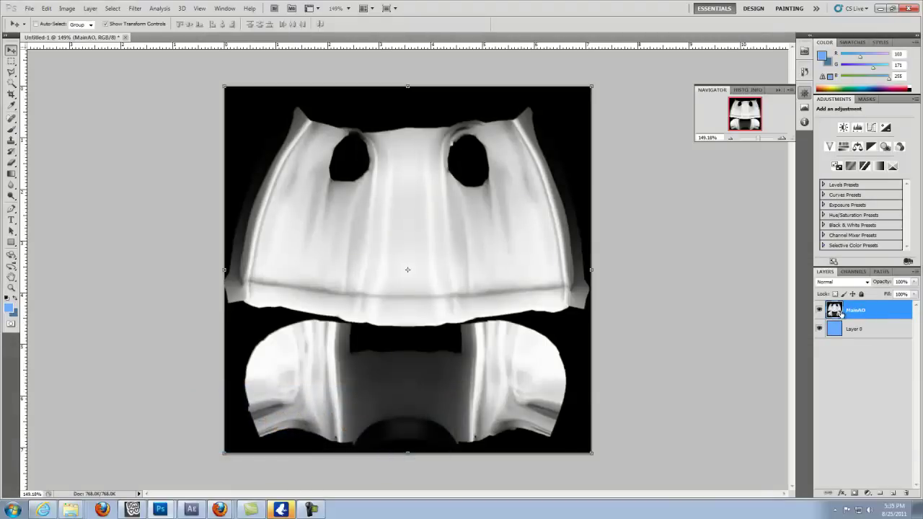
click(867, 282)
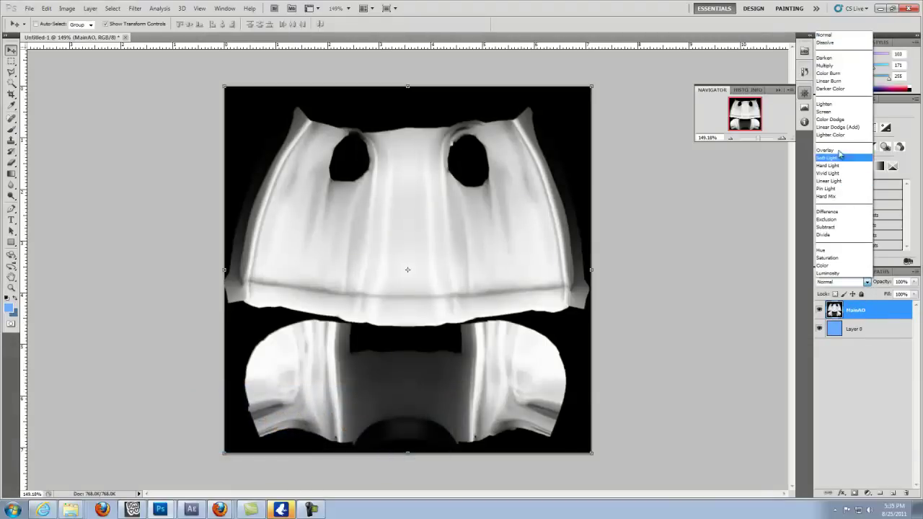
click(826, 66)
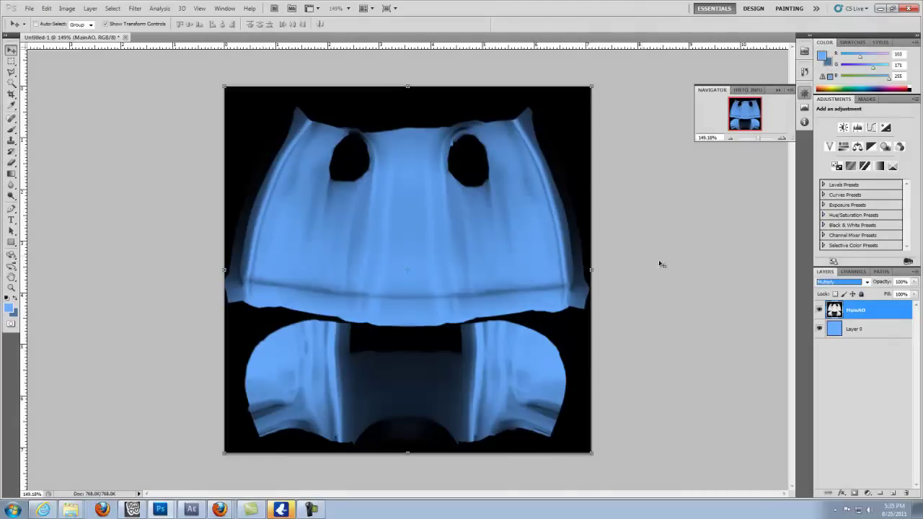
click(854, 310)
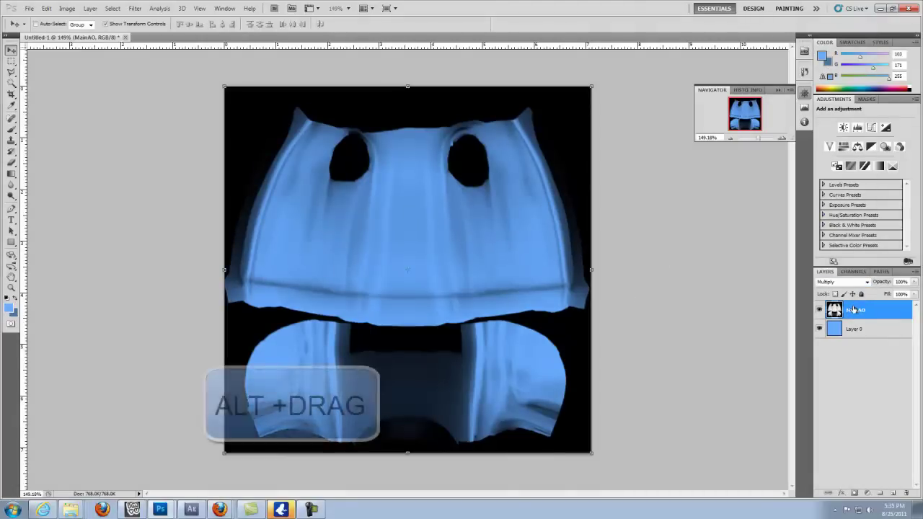
drag(854, 311, 857, 306)
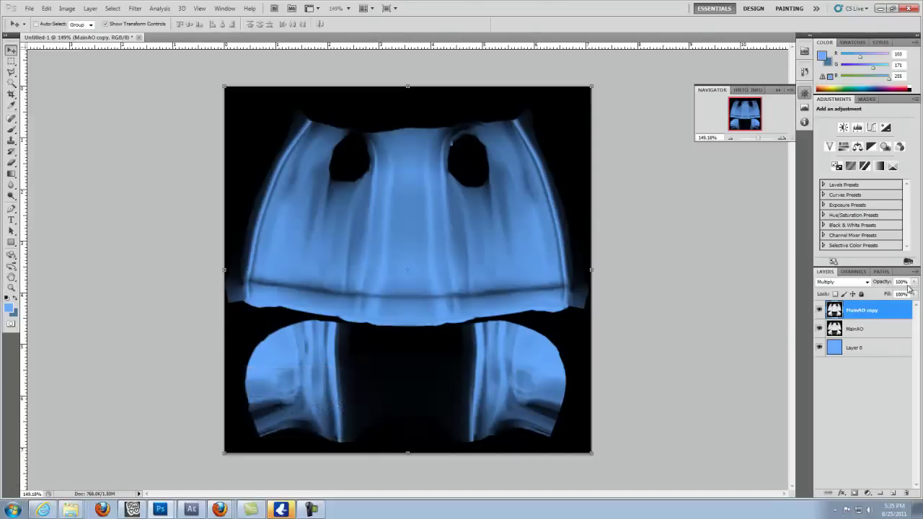
click(915, 282)
drag(907, 294, 894, 296)
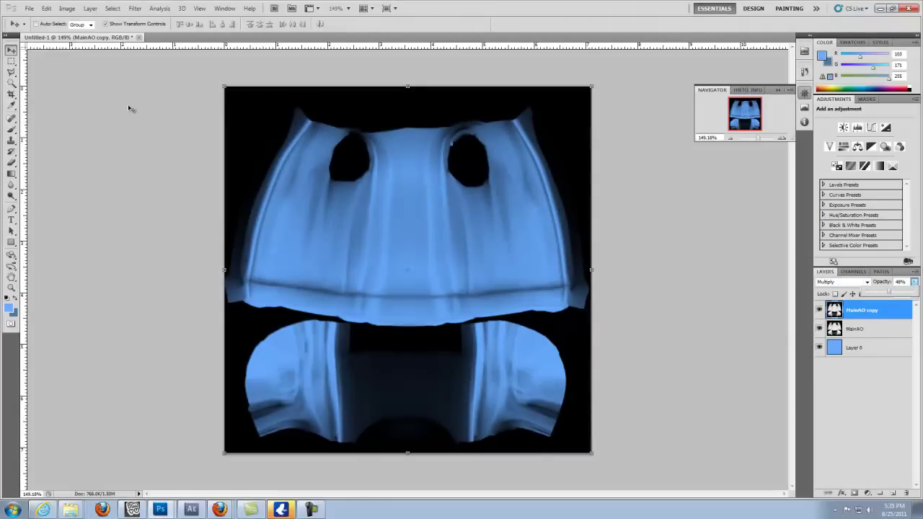
Step: Place the MainUVS512 wireframe as a new top layer above MainAO copy and commit it
click(29, 9)
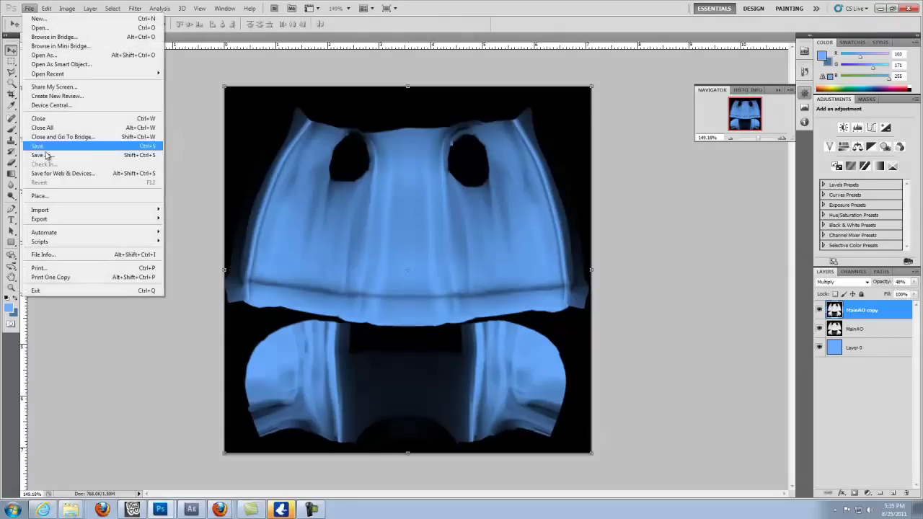
click(40, 195)
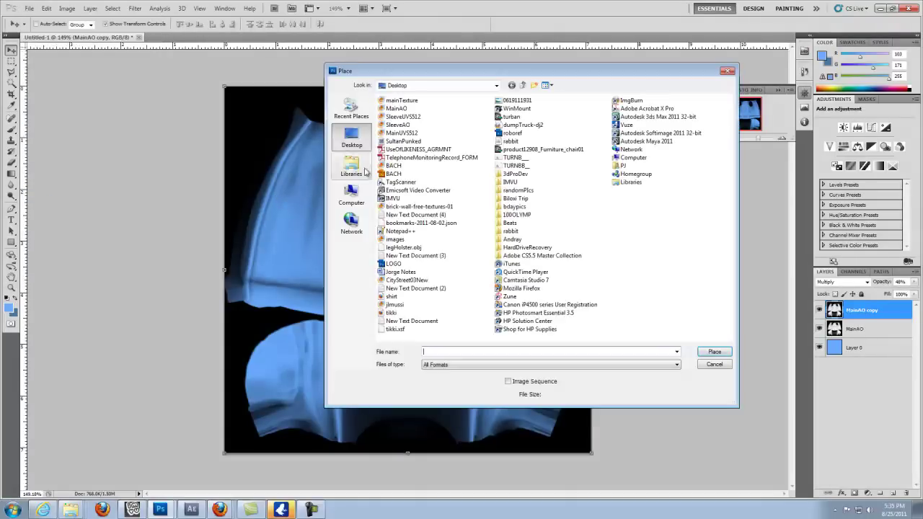
click(412, 134)
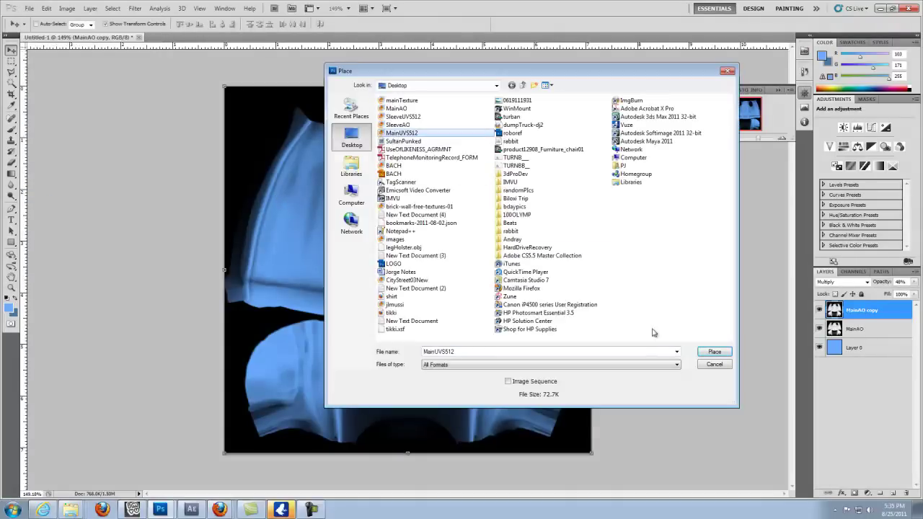
click(713, 354)
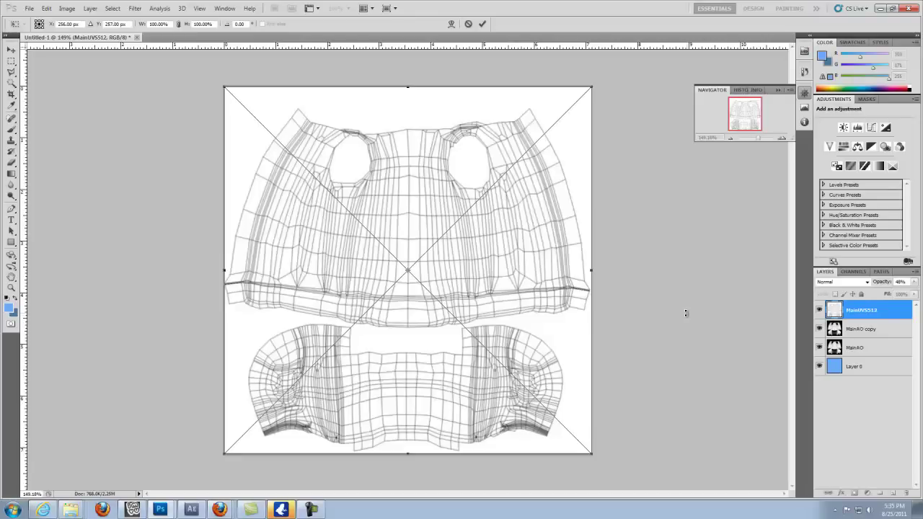
key(Return)
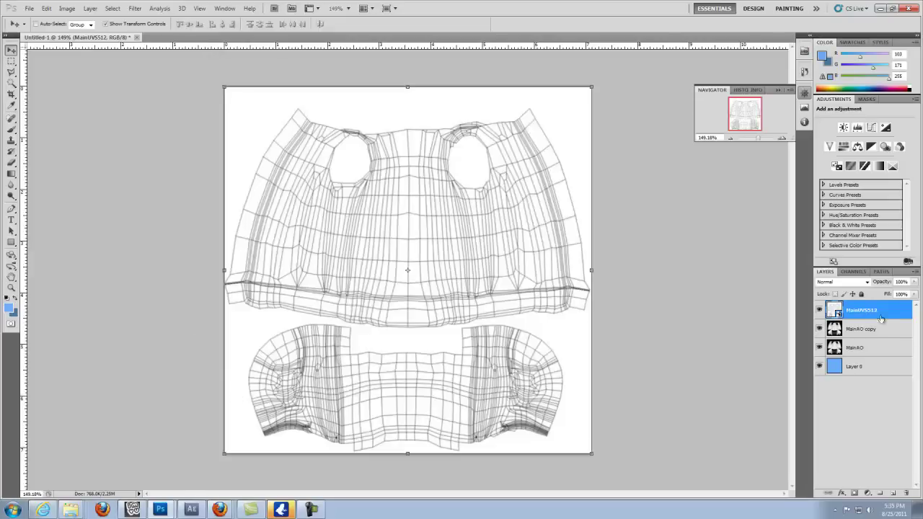
Step: Rasterize the MainUVS512 wireframe layer into plain pixels
right_click(858, 311)
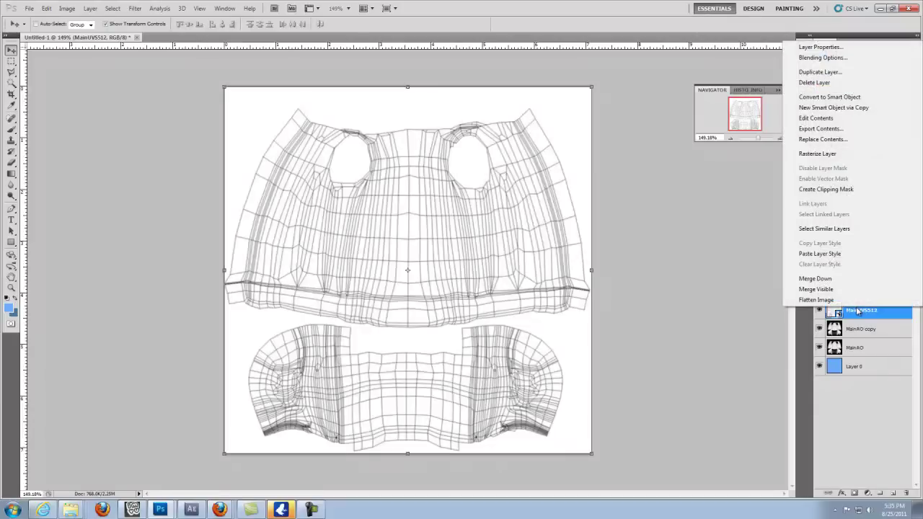
click(827, 155)
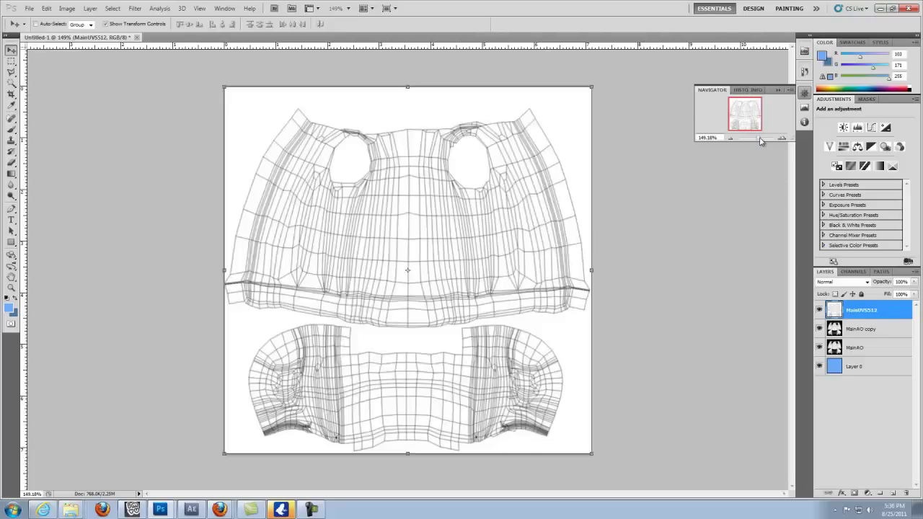
drag(758, 141, 760, 140)
scroll(583, 220, down, 1)
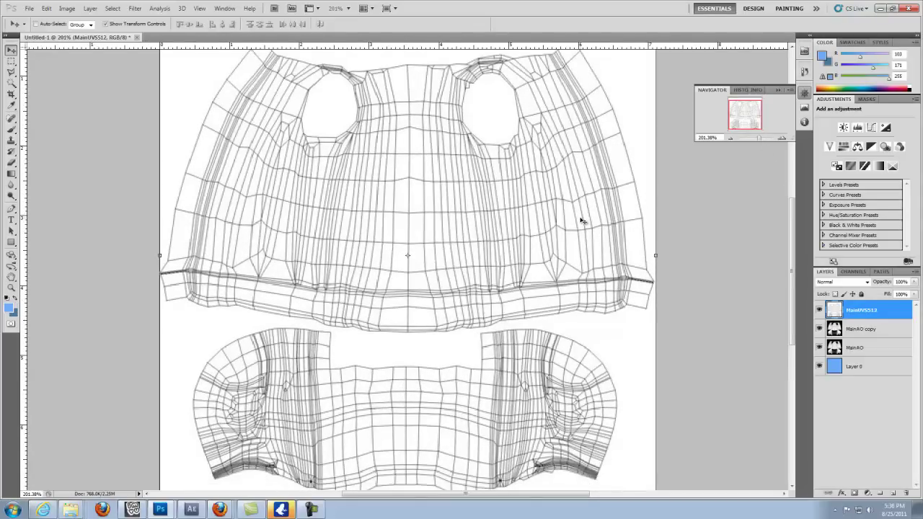
Step: Invert the wireframe with Ctrl+I, then invert it back to black lines on white
key(ctrl+i)
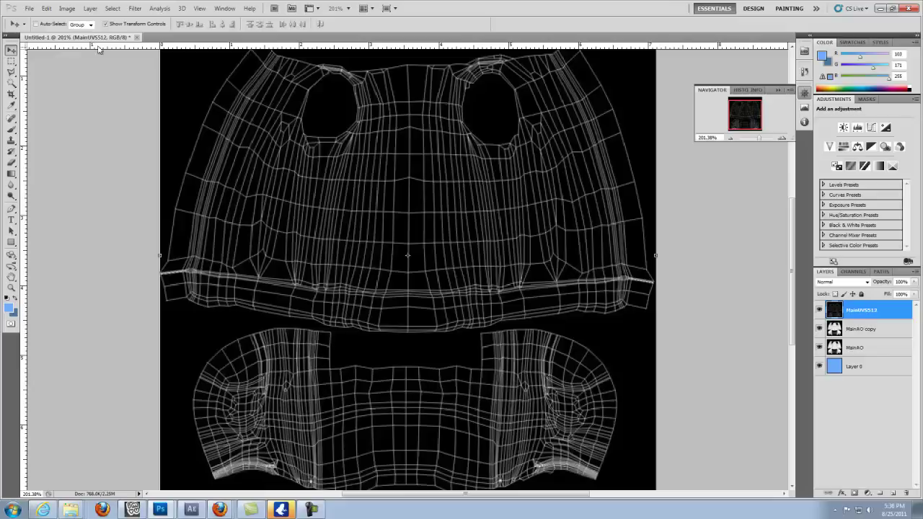
click(90, 8)
mouse_move(67, 8)
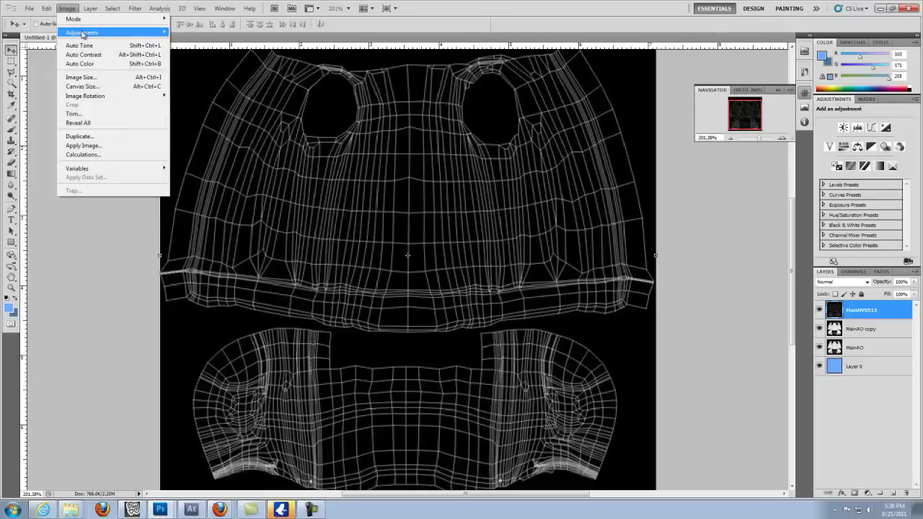
mouse_move(83, 34)
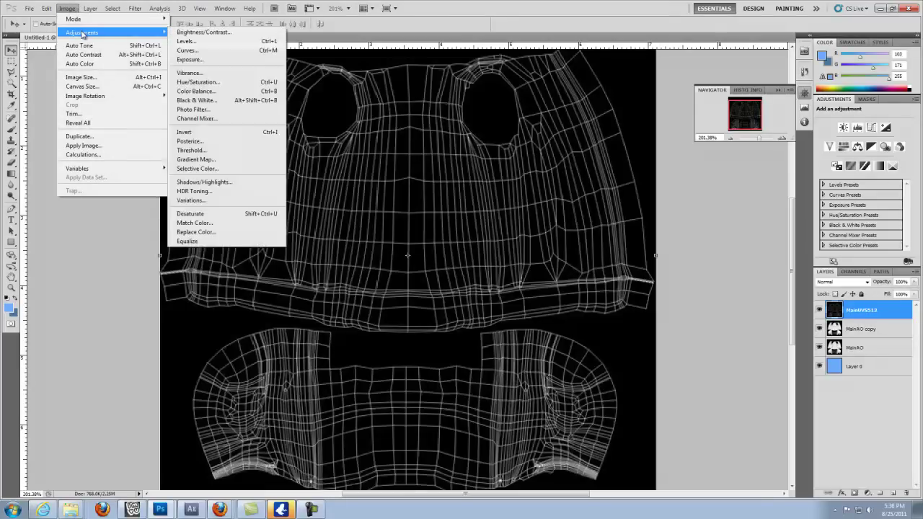
click(267, 137)
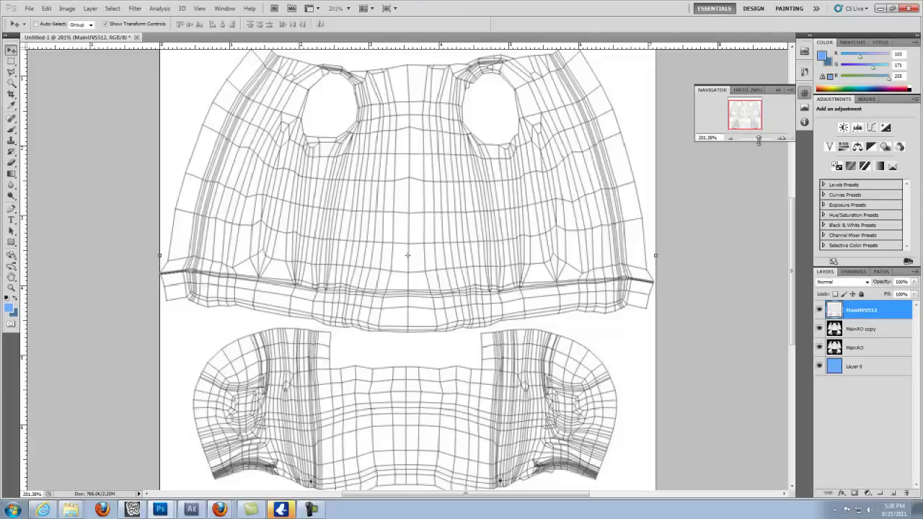
Step: Set MainUVS512 to Multiply, lock it, and switch to the document with the logo layers
drag(762, 141, 761, 143)
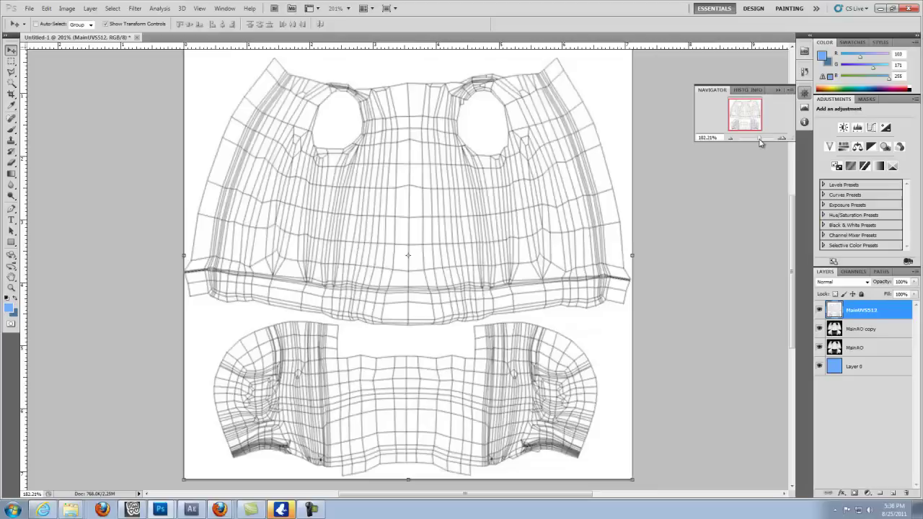
click(867, 282)
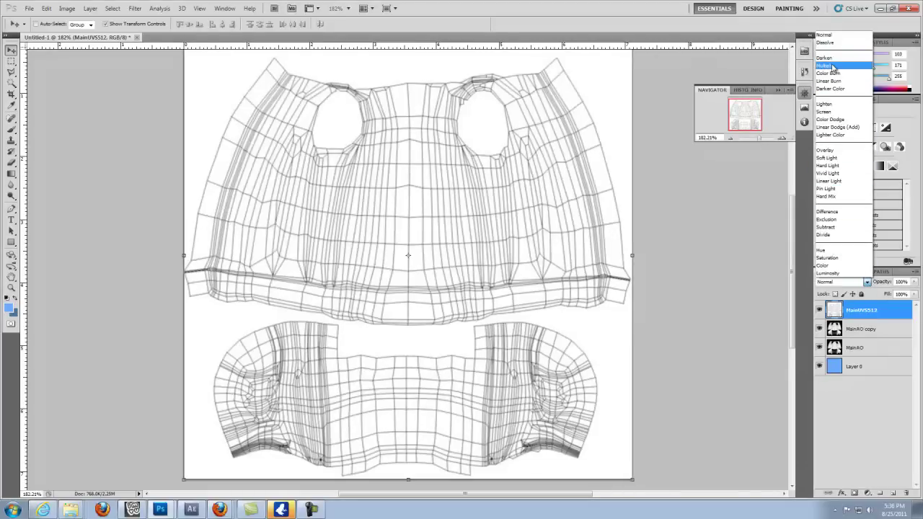
click(830, 65)
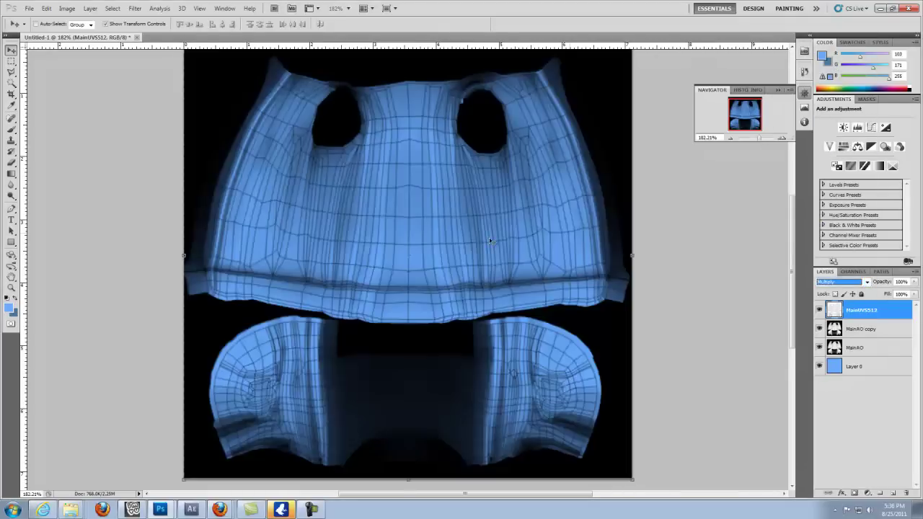
click(862, 294)
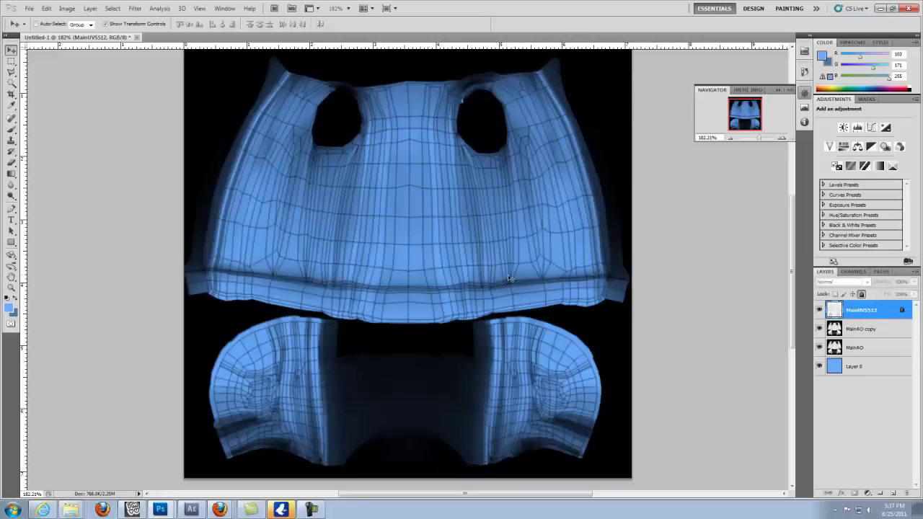
key(ctrl+Tab)
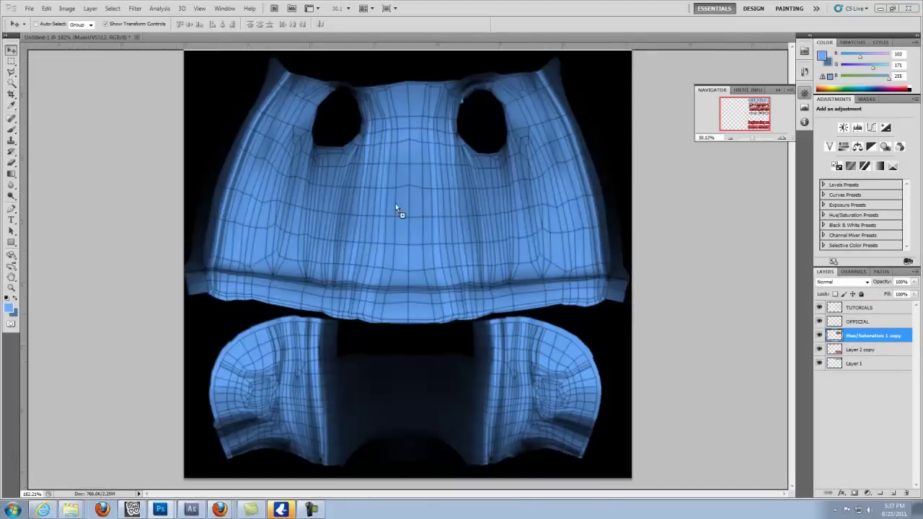
Step: Bring the red logo into the hoodie texture and scale it proportionally down to about 11.55%
drag(405, 207, 399, 329)
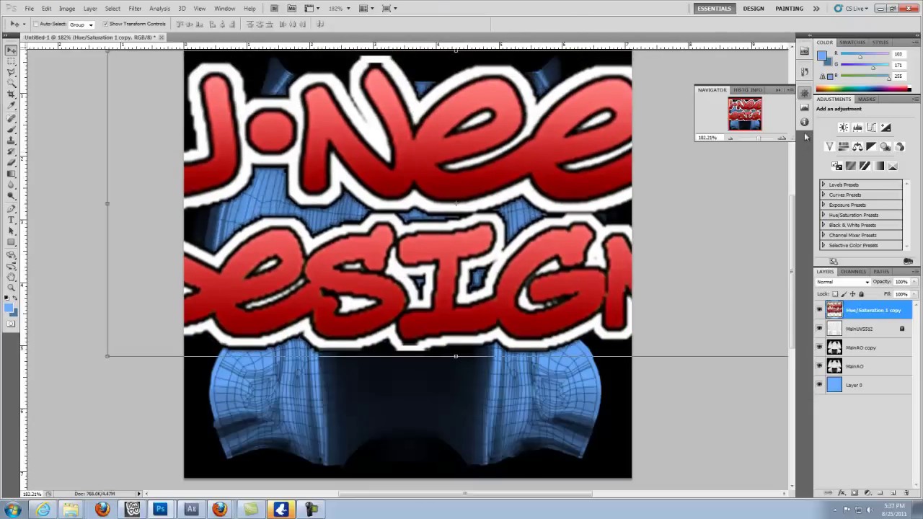
drag(759, 139, 755, 139)
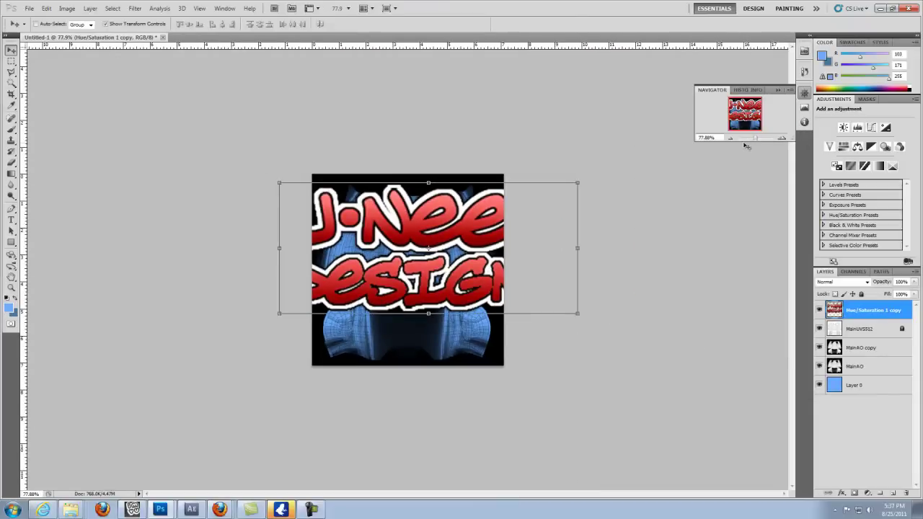
drag(580, 183, 364, 274)
drag(321, 294, 470, 258)
key(shift+alt)
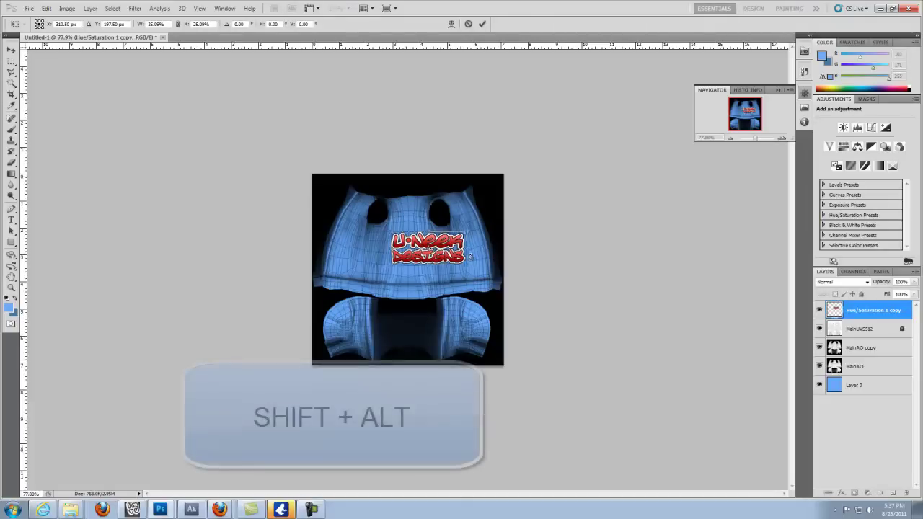
mouse_move(467, 229)
mouse_down()
mouse_move(505, 217)
mouse_move(460, 235)
mouse_move(493, 220)
mouse_move(475, 228)
mouse_up()
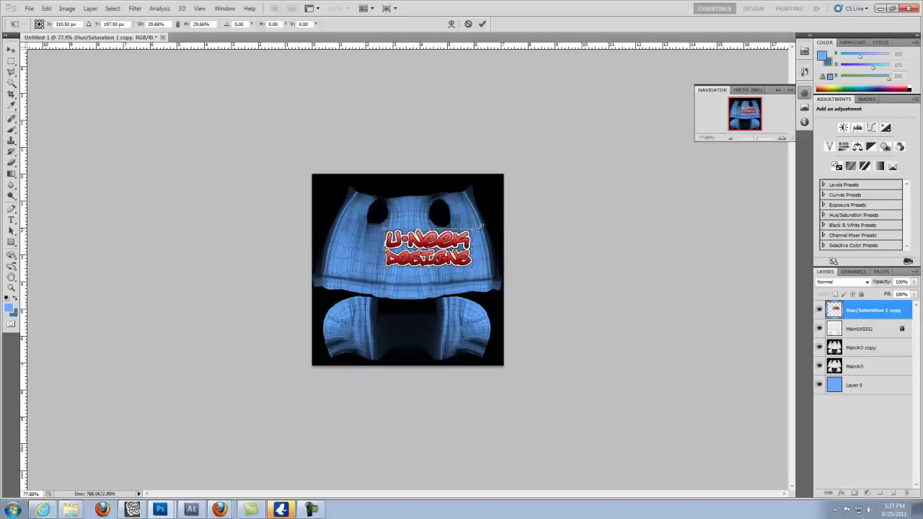
drag(479, 226, 419, 231)
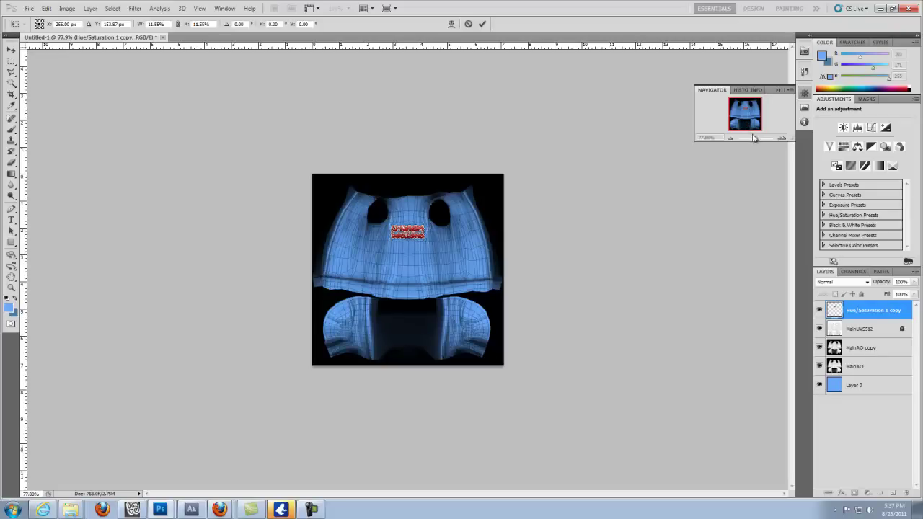
Step: Nudge the logo up and right onto the chest, then commit the 11.55% transform
drag(755, 139, 762, 142)
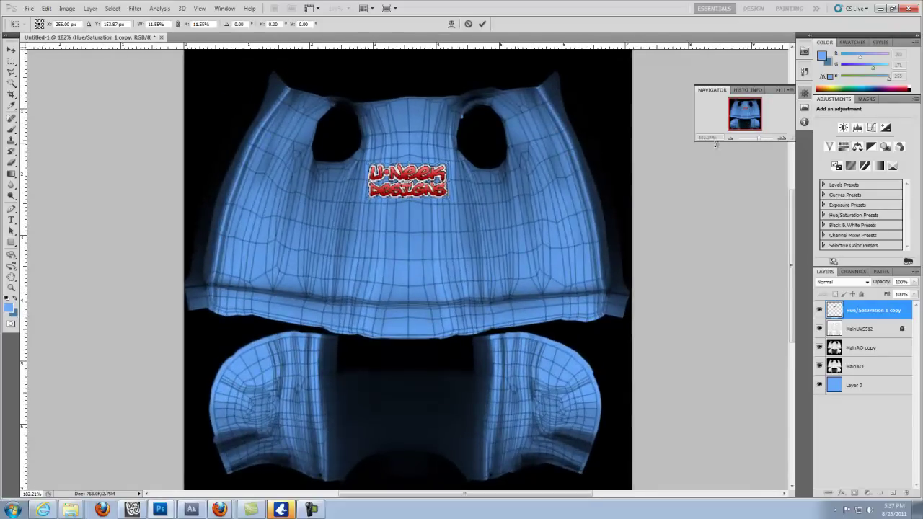
key(Right)
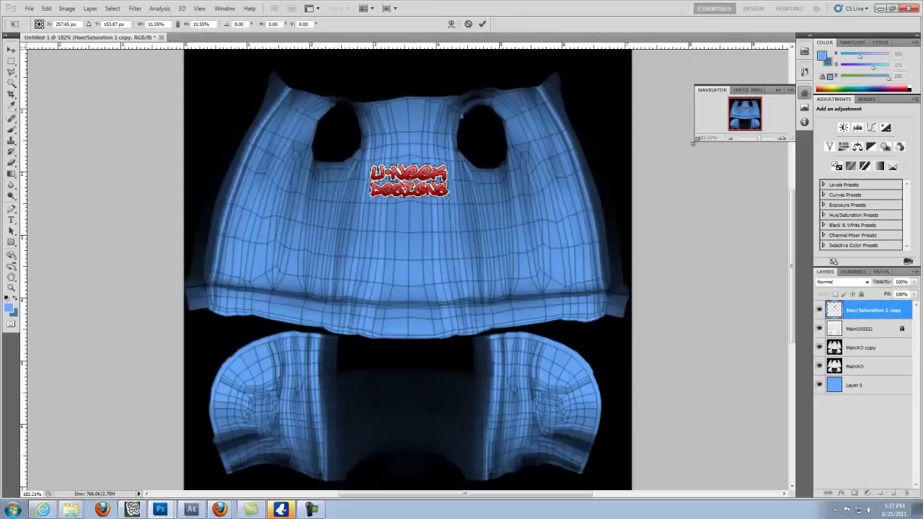
key(Right)
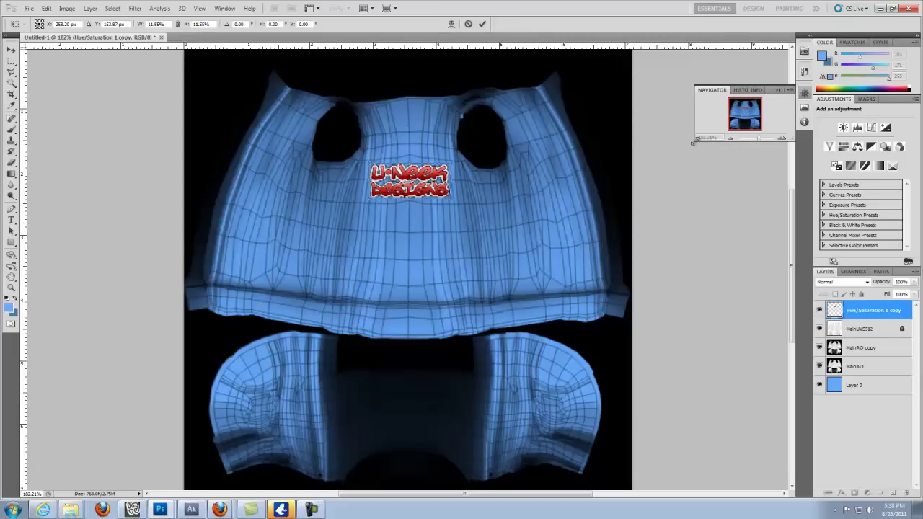
key(Up)
key(Up)
key(Right)
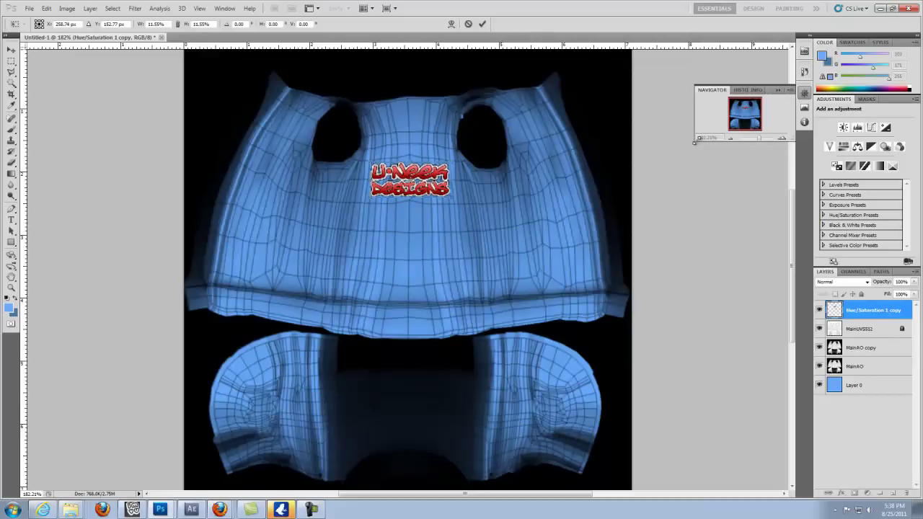
key(Up)
key(Up)
key(Up)
key(Up)
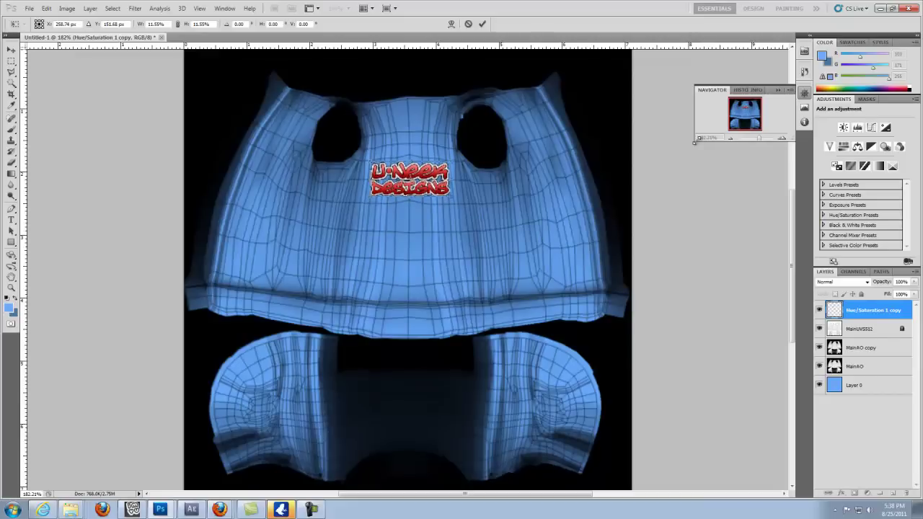
key(Right)
key(Up)
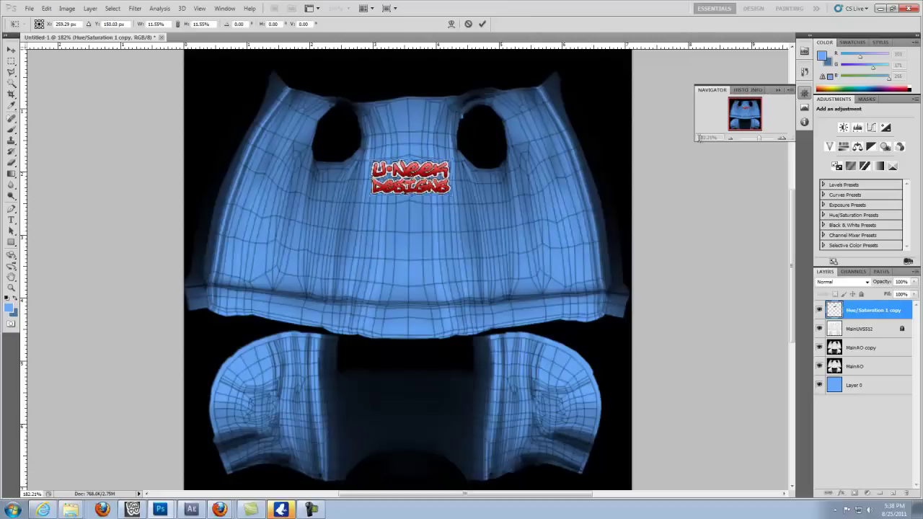
key(Return)
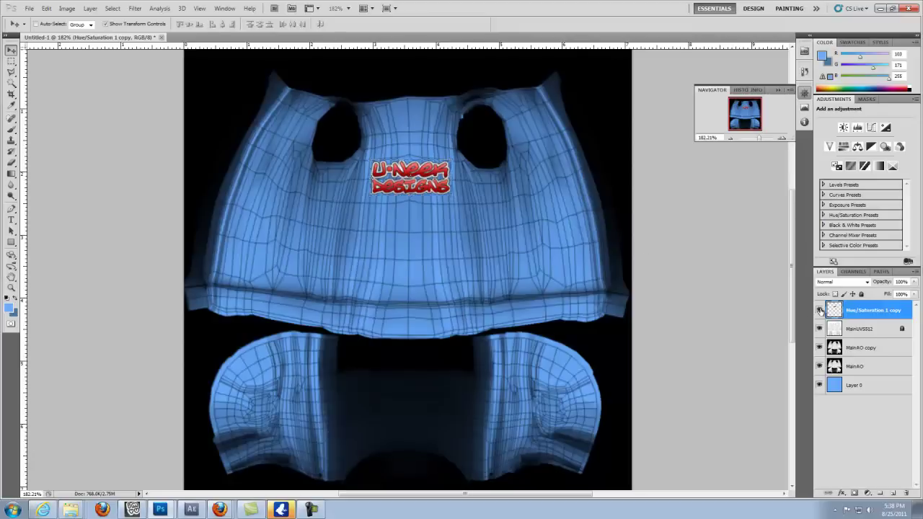
scroll(838, 336, up, 1)
Step: Hide the wireframe and save the texture as JPEG mainTexture.jpg, replacing the old file
click(819, 329)
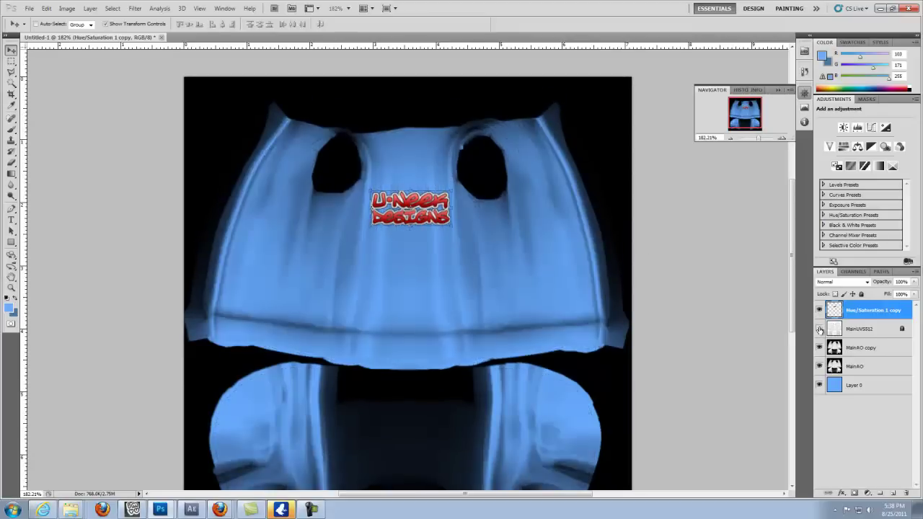
click(29, 8)
click(50, 158)
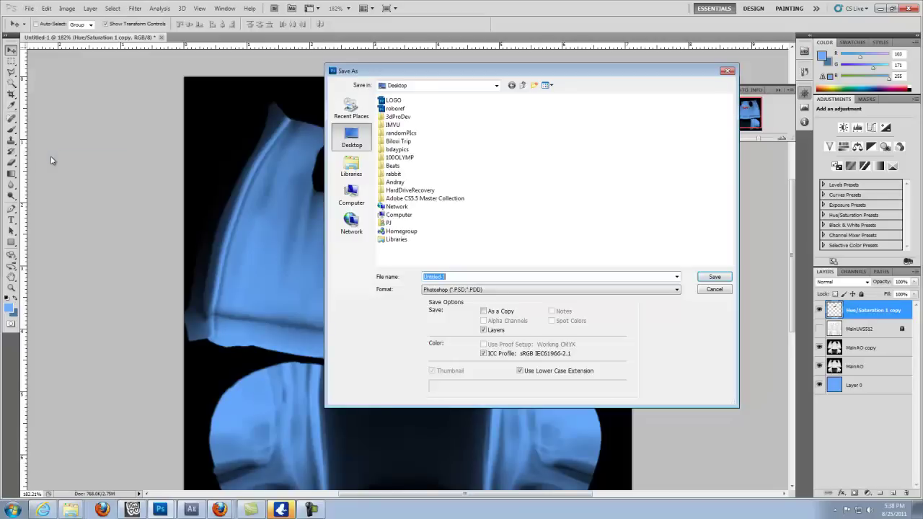
click(647, 290)
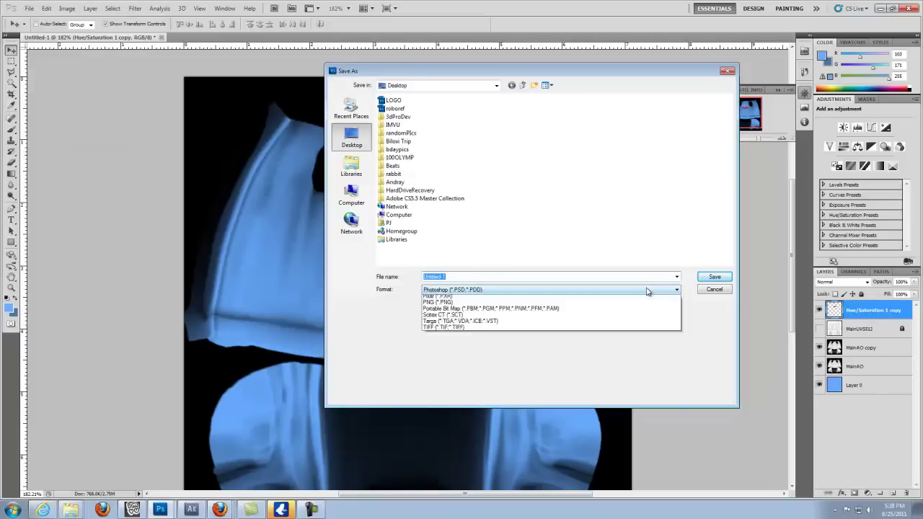
click(468, 356)
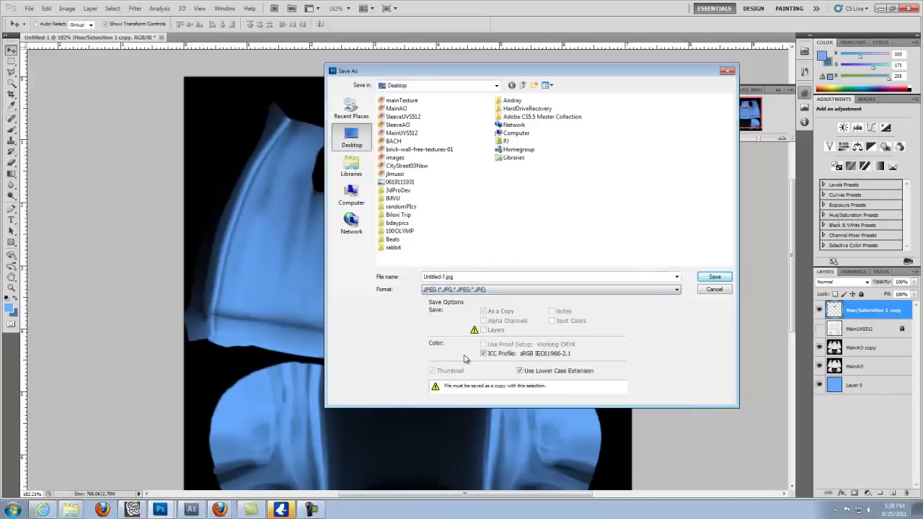
click(390, 101)
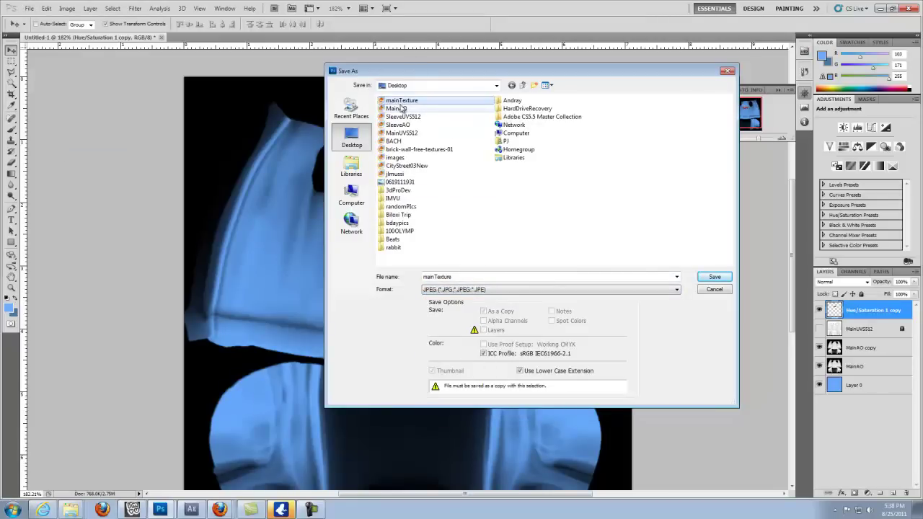
click(715, 279)
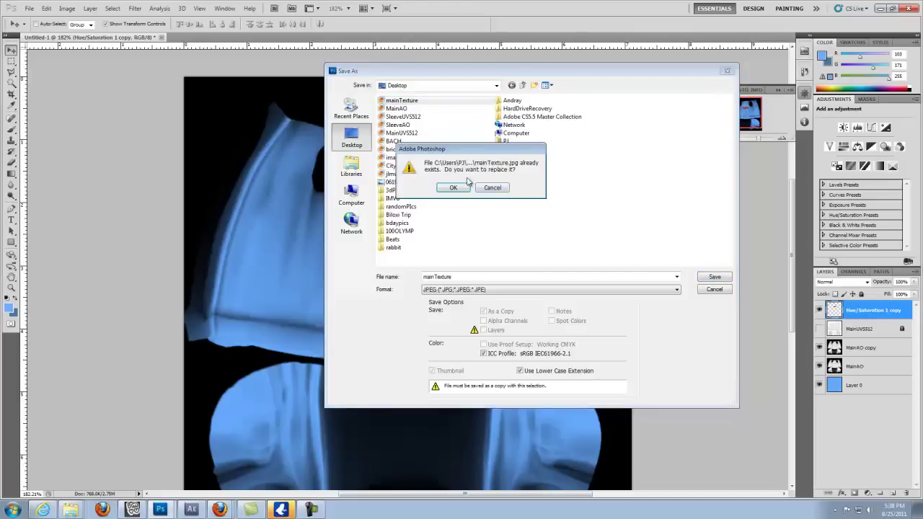
click(454, 188)
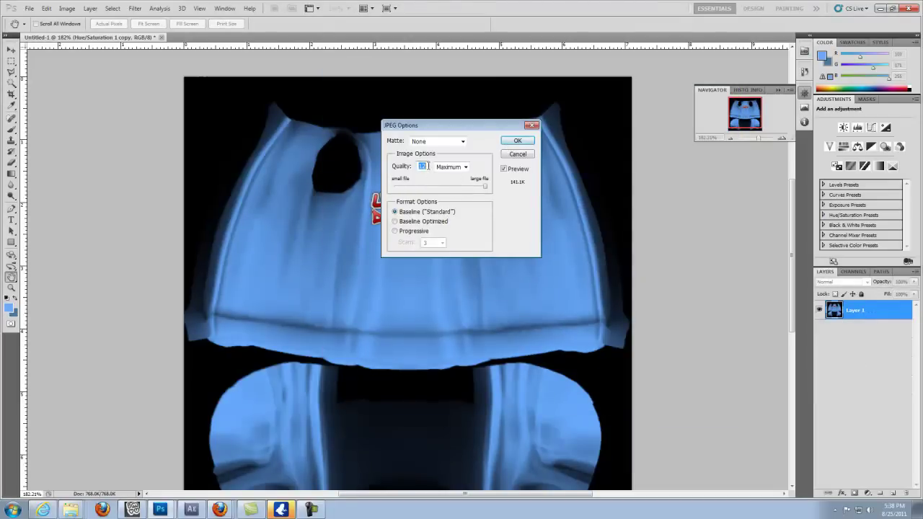
click(518, 141)
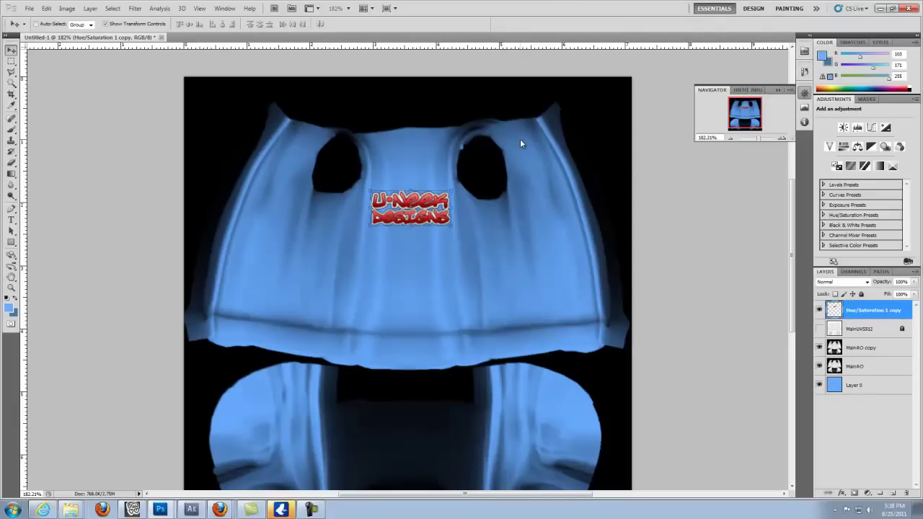
Step: Switch to the Marquee tool and start a new 512 × 512 pixel document
key(m)
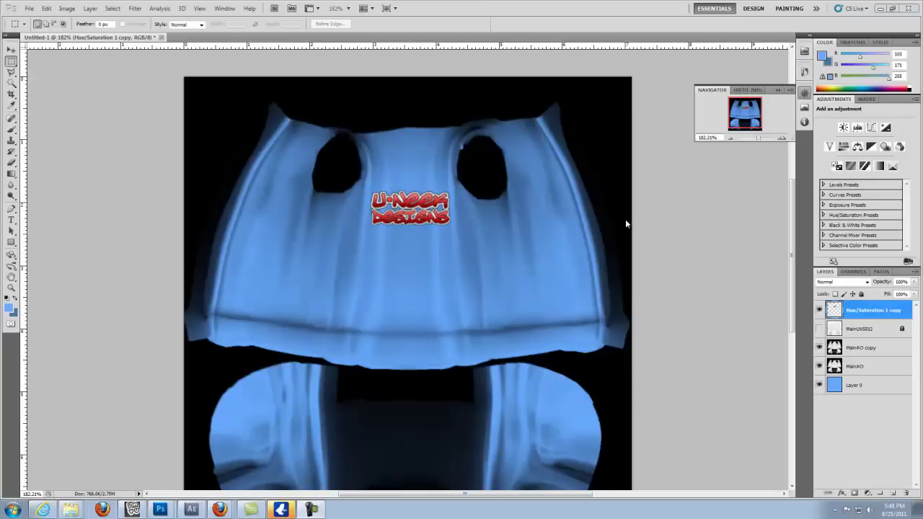
click(29, 9)
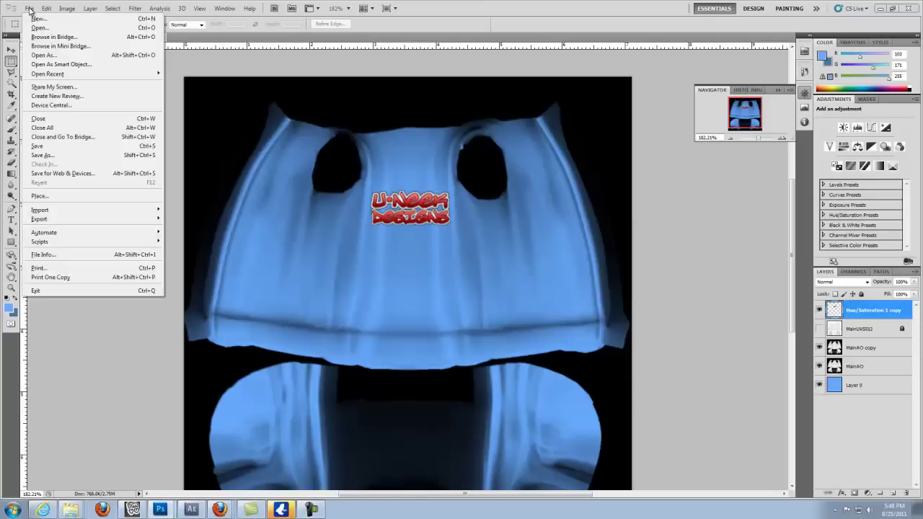
click(36, 19)
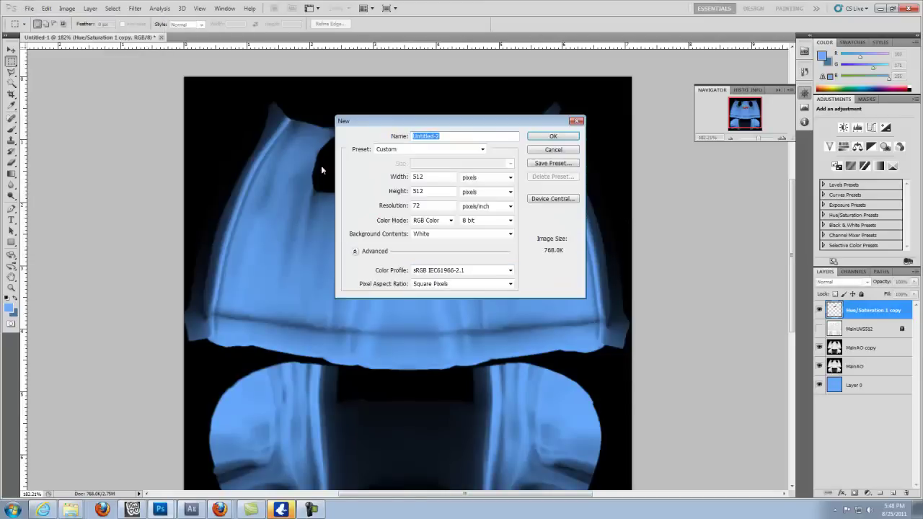
Step: Create the 512 × 512 document and place the SleeveAO image into it as a layer
click(550, 136)
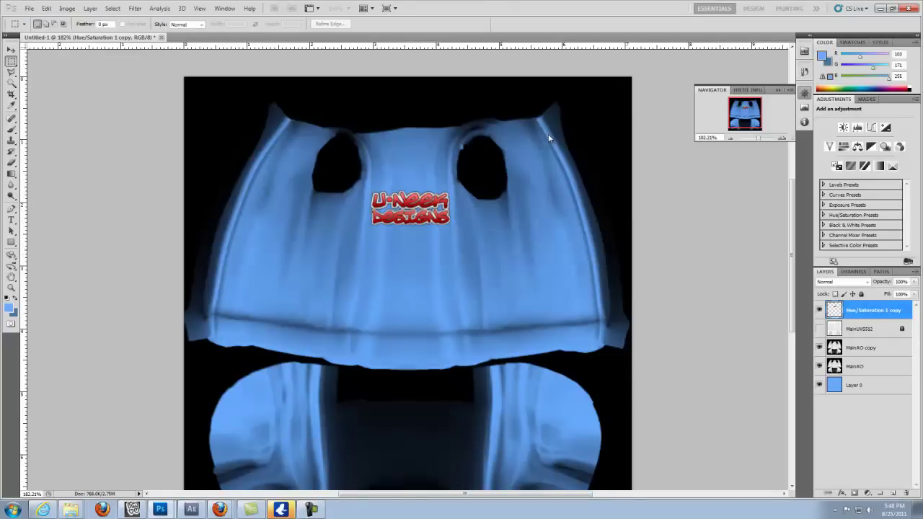
click(30, 8)
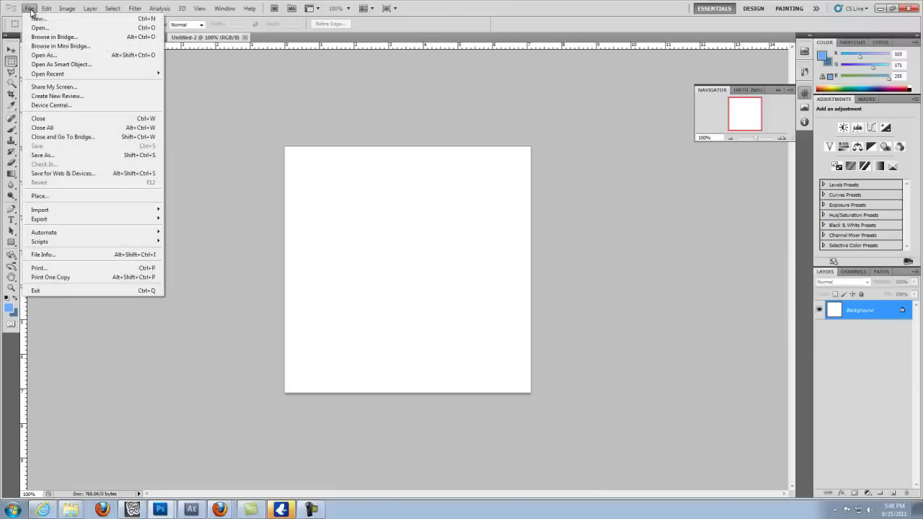
click(39, 195)
click(399, 125)
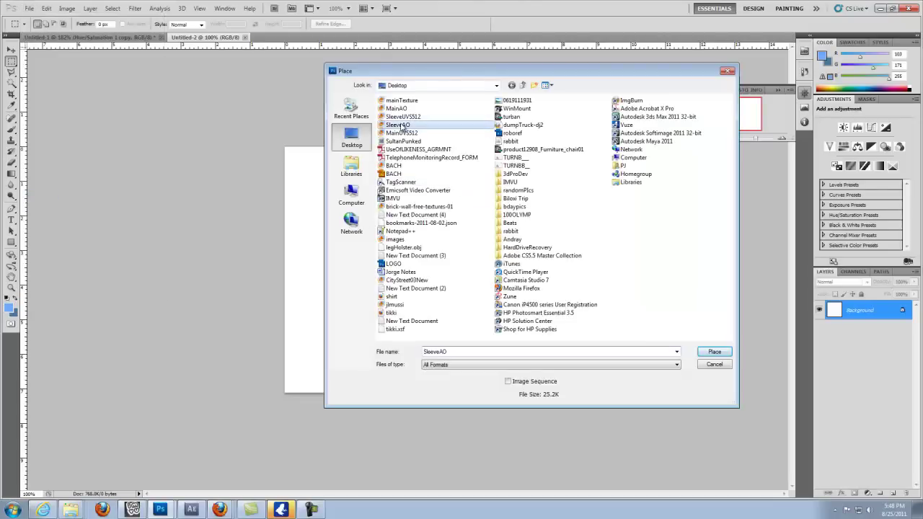
click(714, 352)
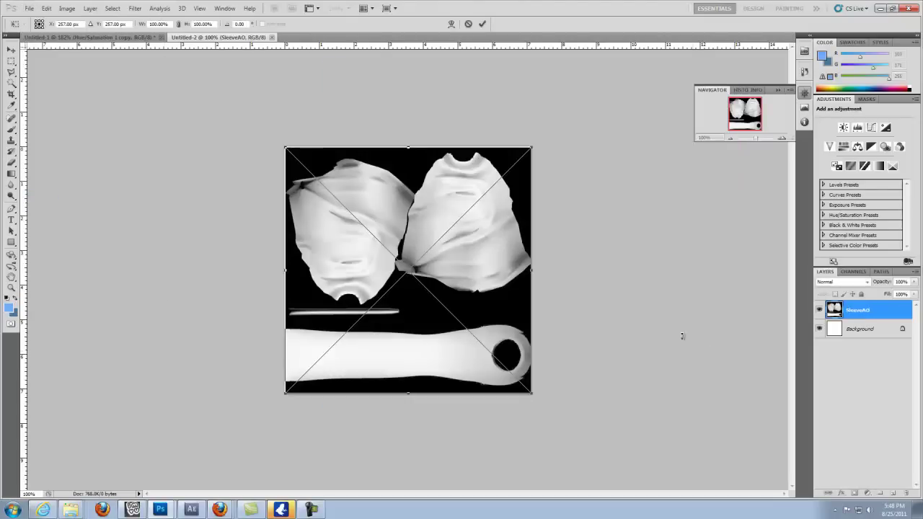
key(Return)
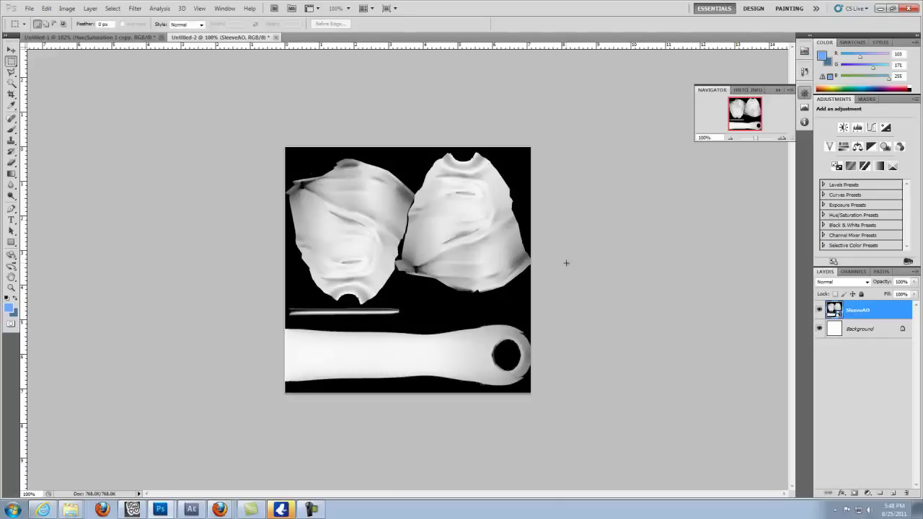
click(12, 49)
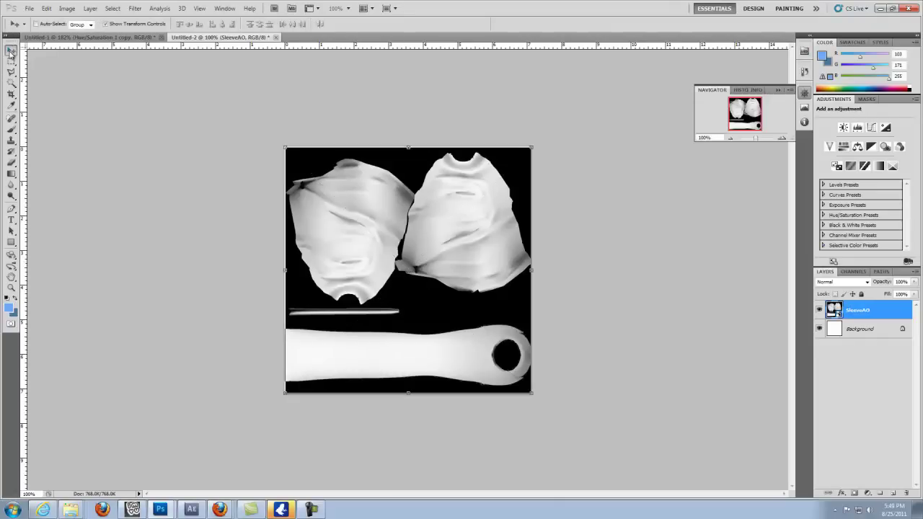
drag(756, 139, 761, 139)
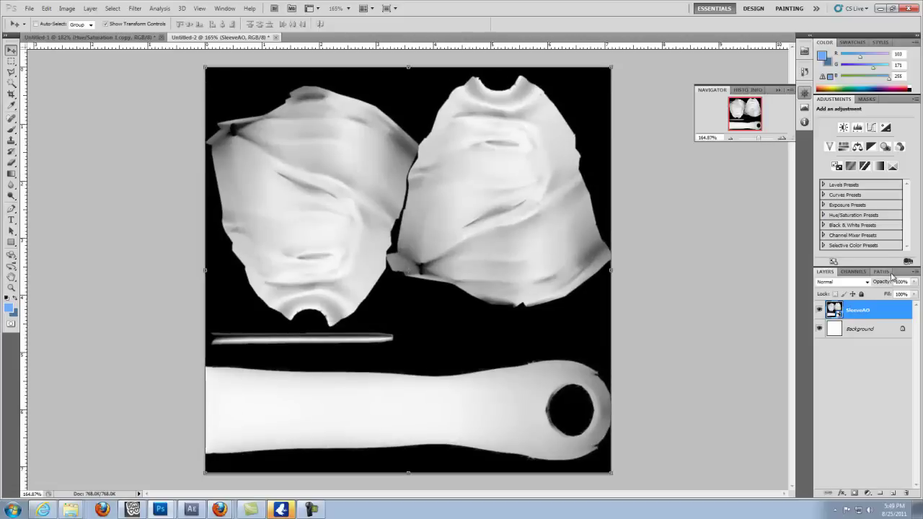
Step: Rasterize the SleeveAO layer and set its blend mode to Multiply
right_click(873, 314)
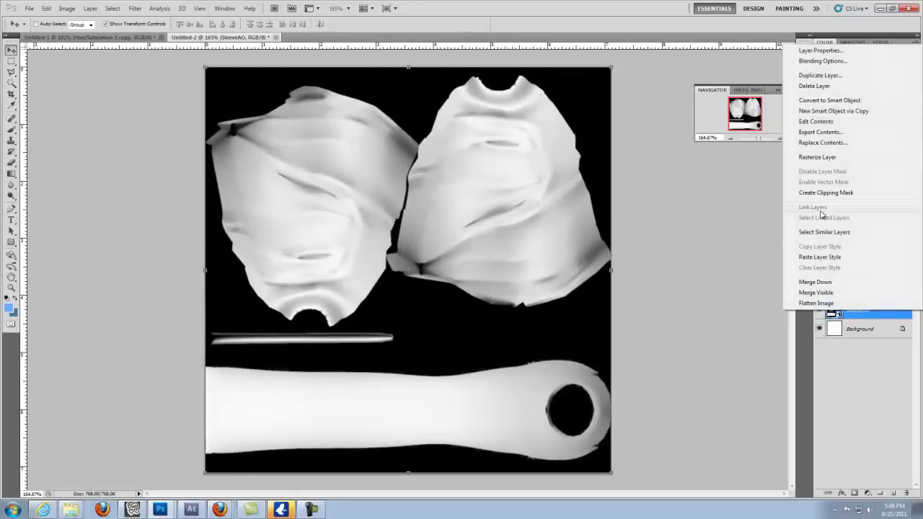
click(818, 158)
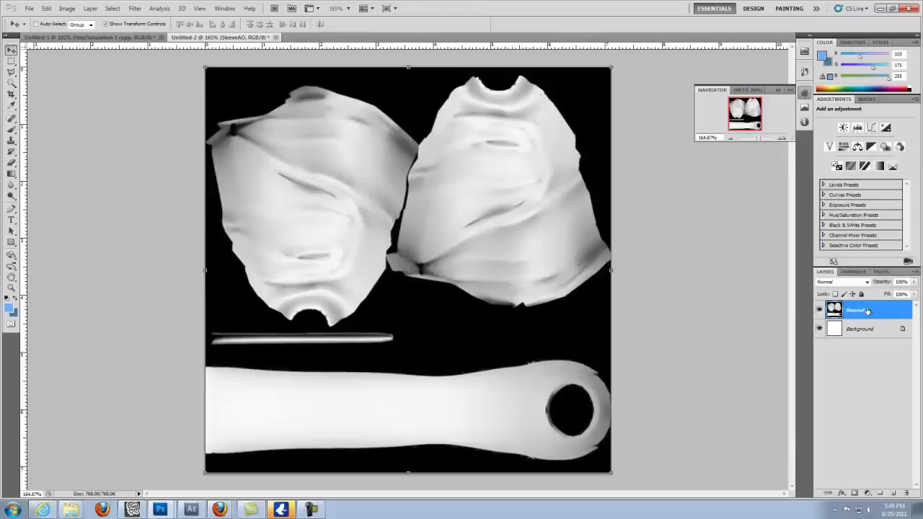
click(867, 282)
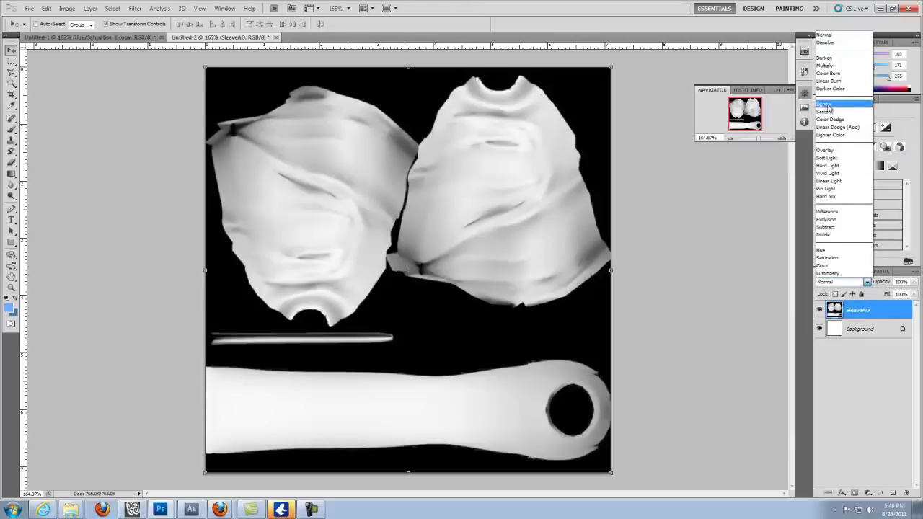
click(823, 66)
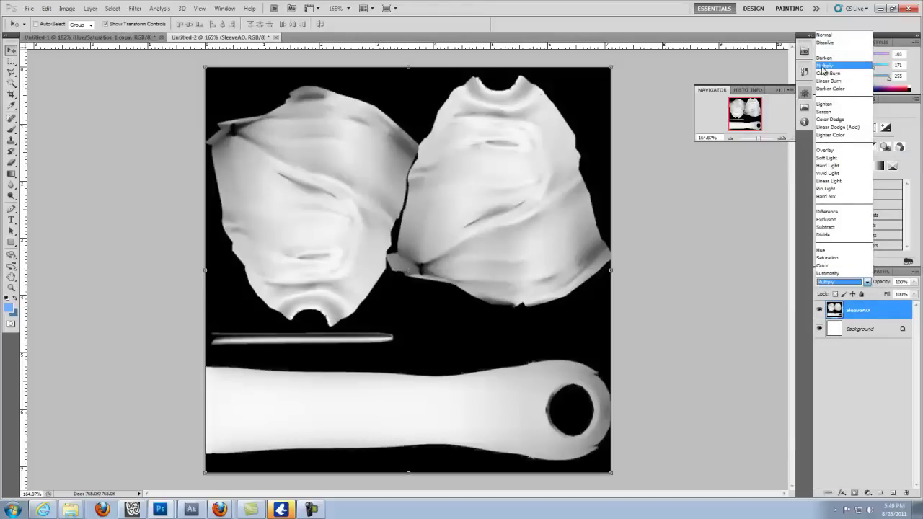
Step: Duplicate SleeveAO and lower the copy's opacity to 59%
click(859, 310)
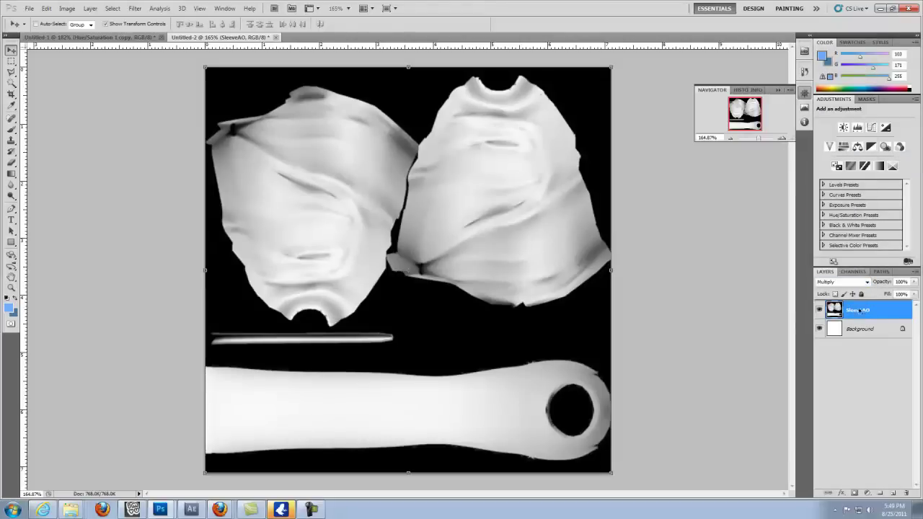
key(ctrl+j)
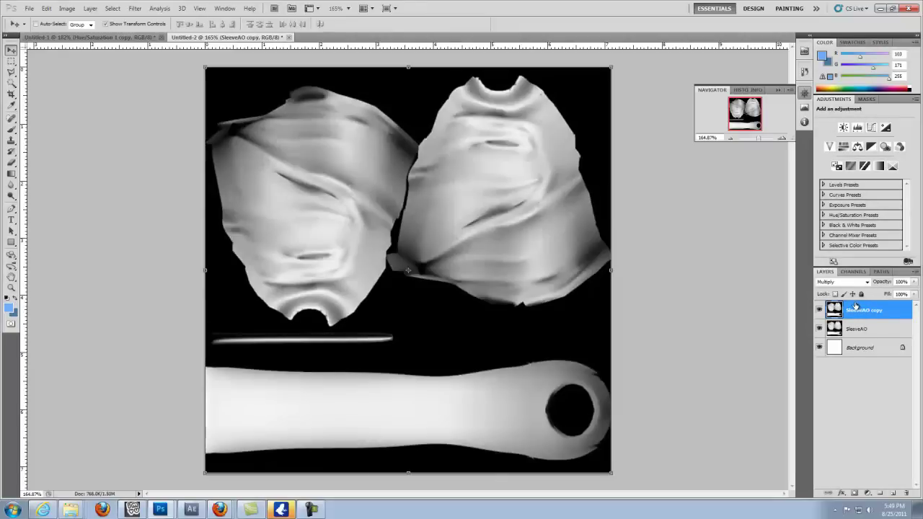
click(914, 282)
drag(917, 294, 896, 295)
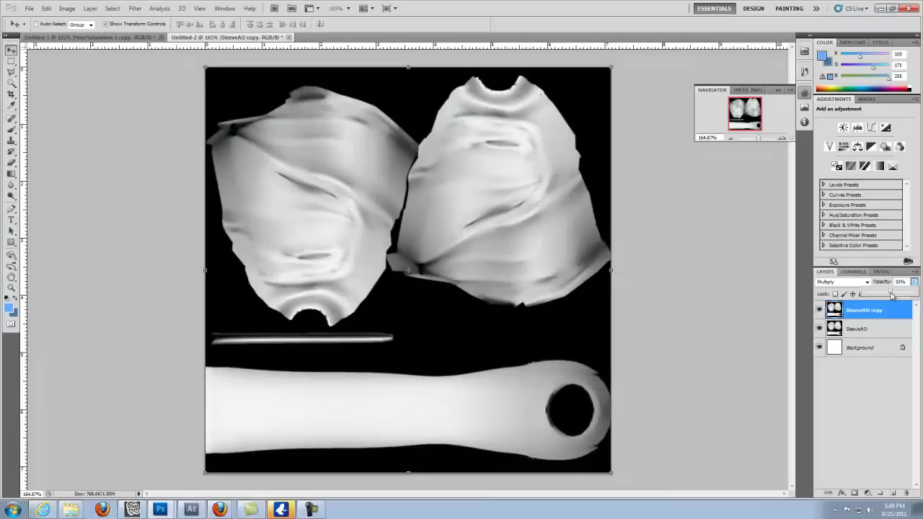
Step: Convert the Background into Layer 0 and fill it with the light-blue foreground colour
click(855, 350)
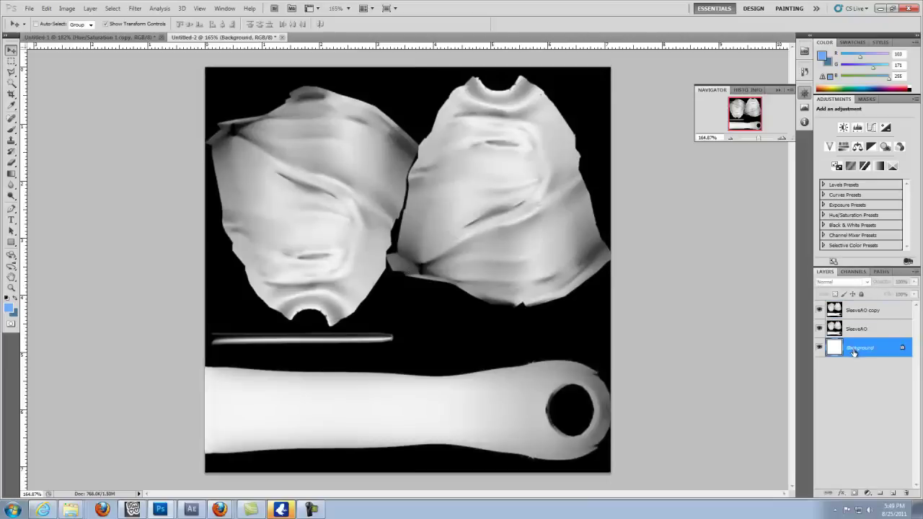
double_click(853, 350)
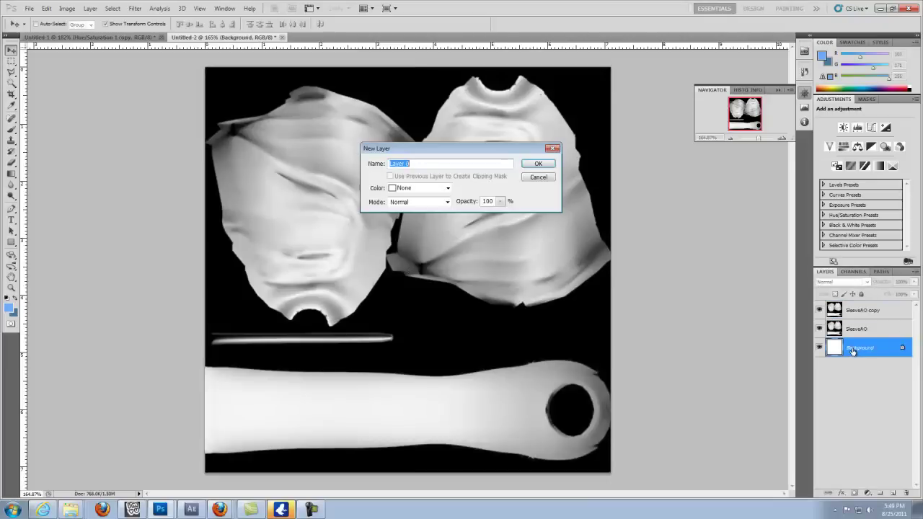
click(534, 163)
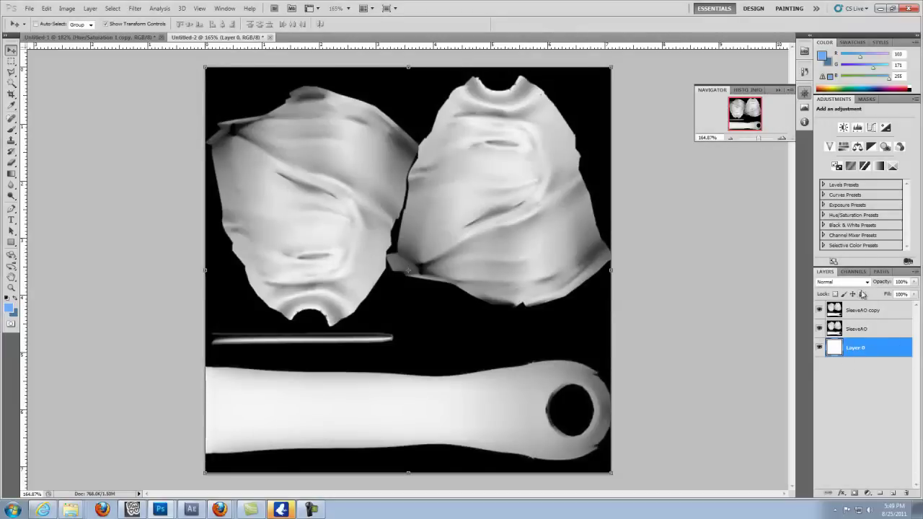
key(alt+BackSpace)
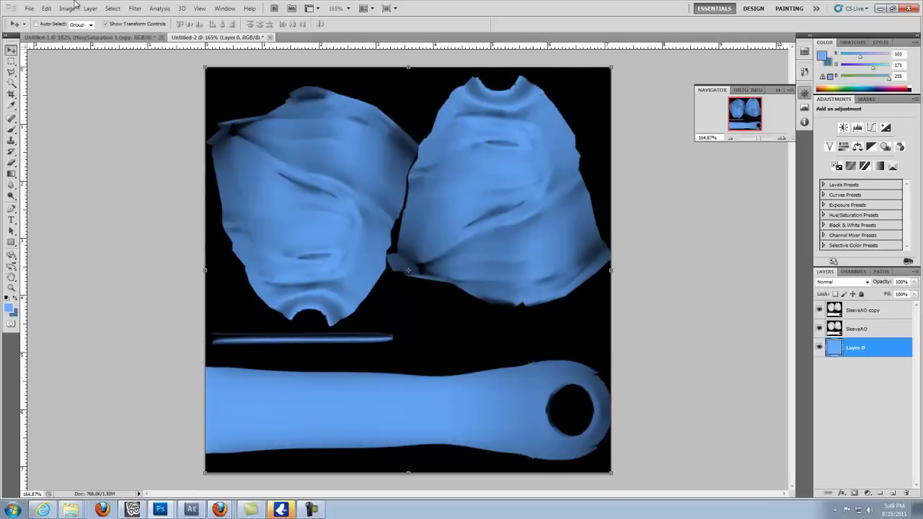
Step: Place the SleeveUVS512 wireframe file into the sleeve document at full size
click(29, 8)
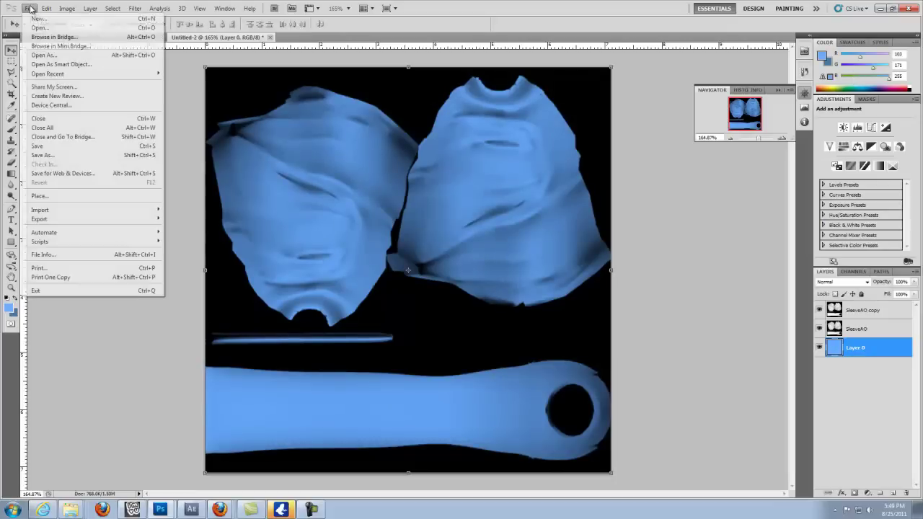
click(62, 199)
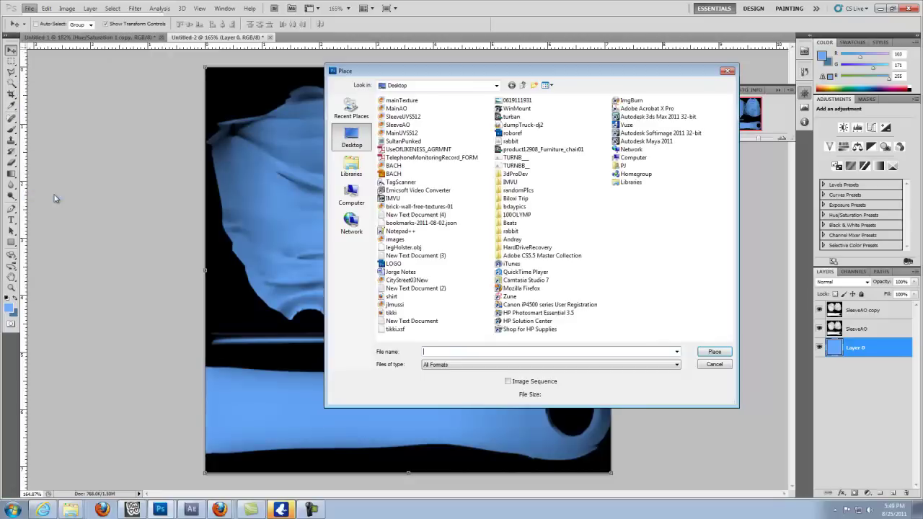
click(408, 134)
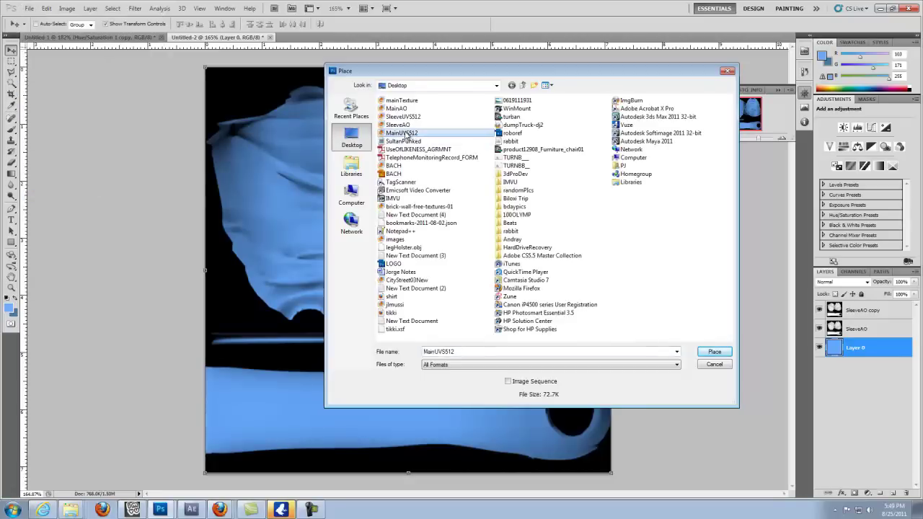
click(405, 117)
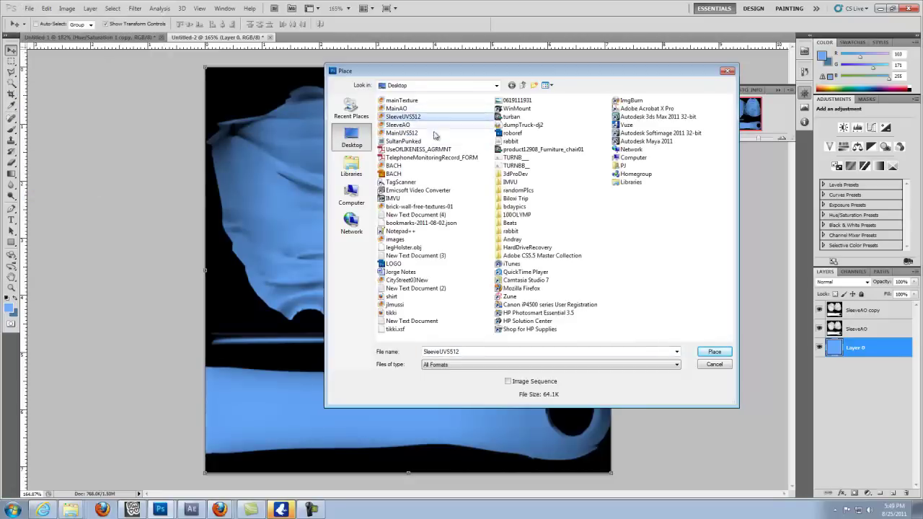
click(715, 353)
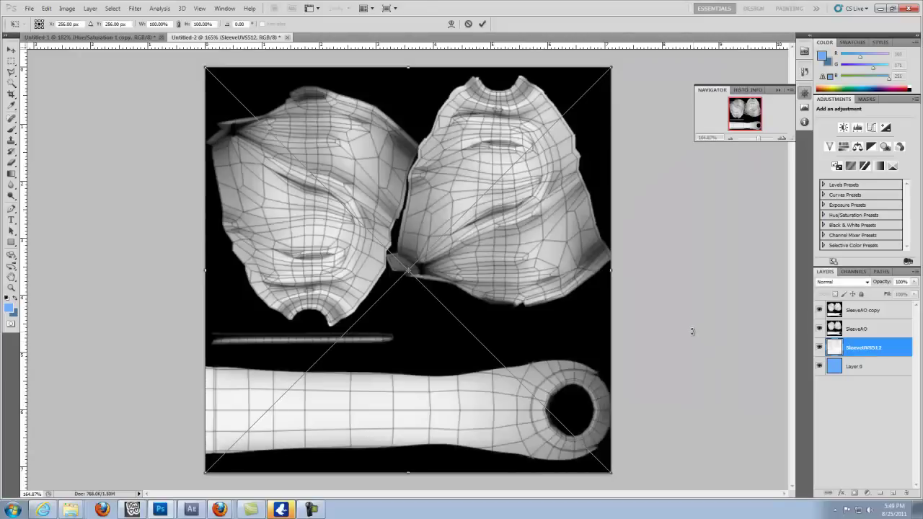
key(Return)
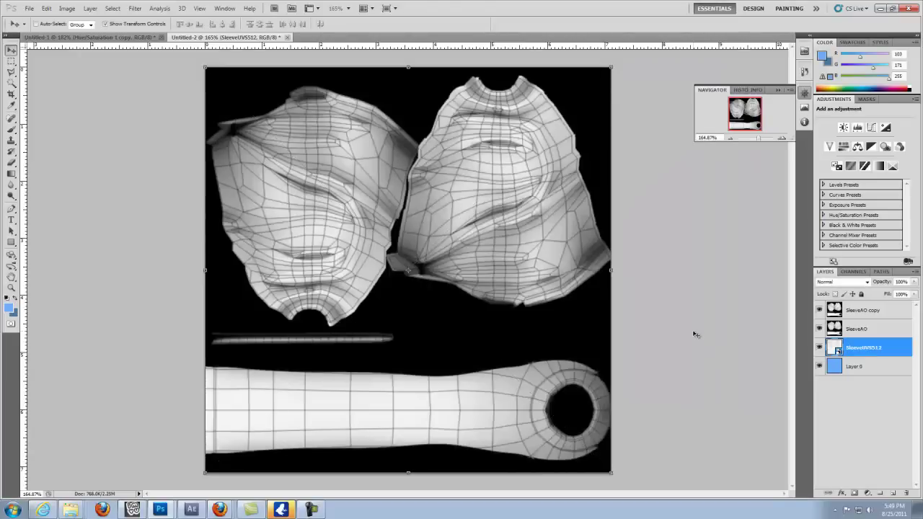
Step: Move SleeveUVS512 to the top, rasterize it, set it to Multiply, and lock it
drag(855, 352, 890, 317)
right_click(889, 317)
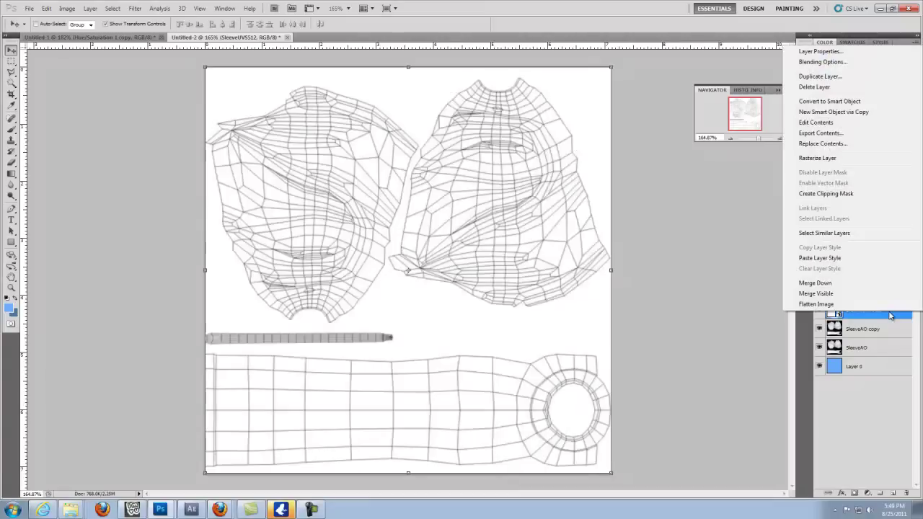
click(817, 158)
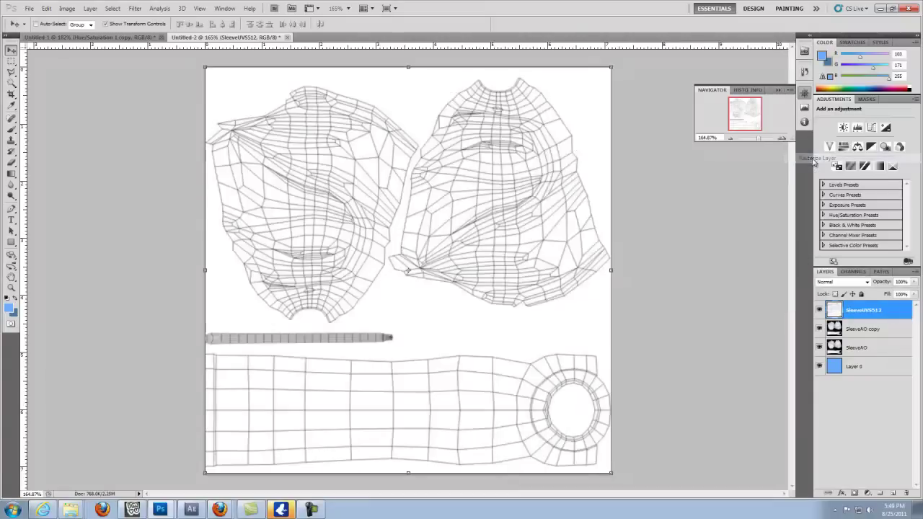
click(868, 283)
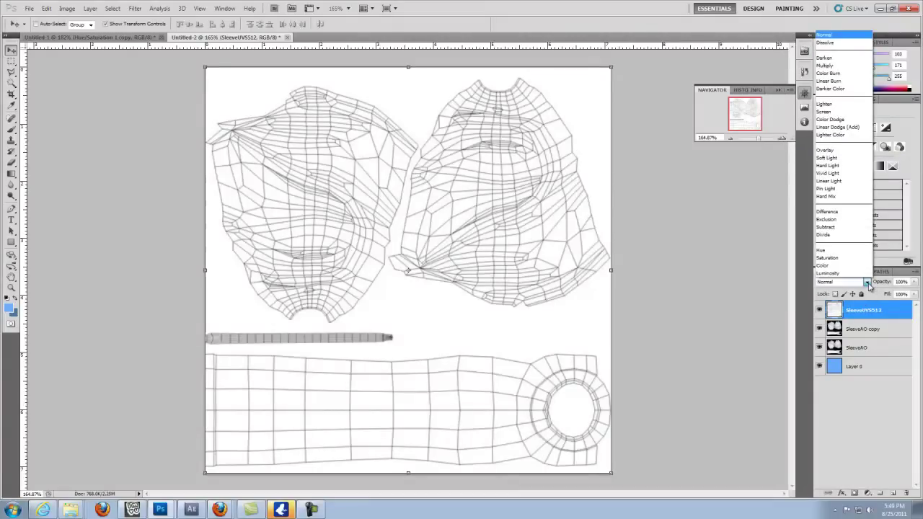
click(834, 65)
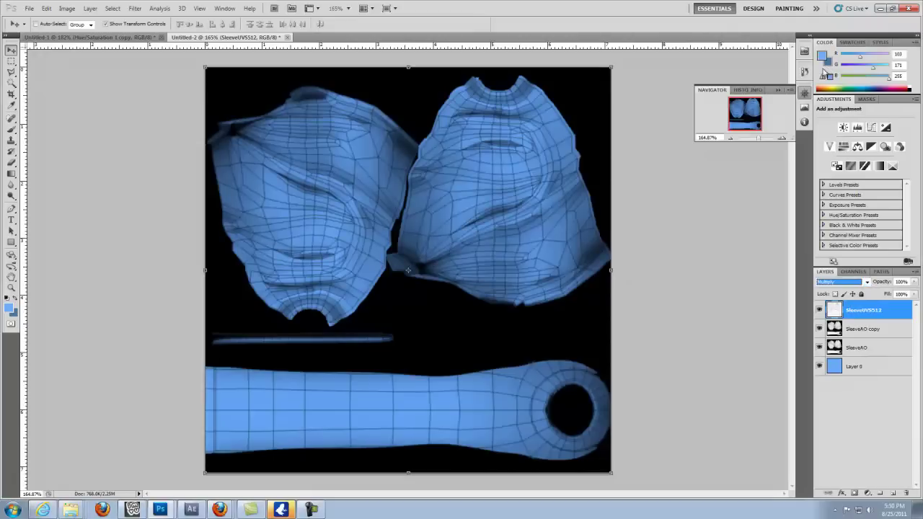
click(861, 294)
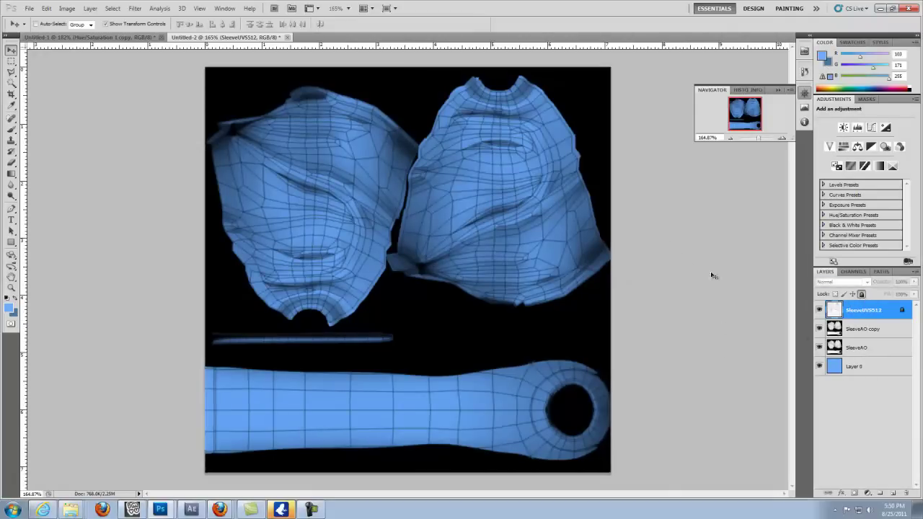
click(860, 369)
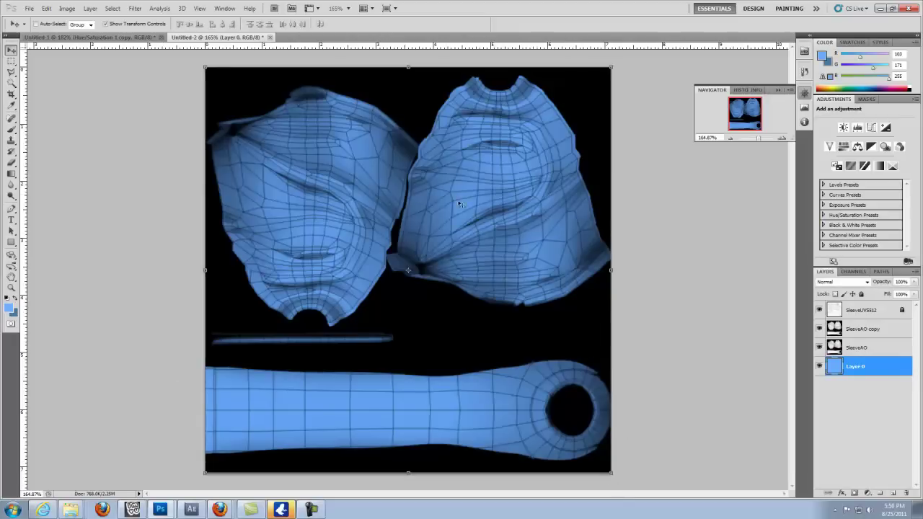
Step: Fill the bottom strip of the sleeve texture with white, then deselect
click(11, 60)
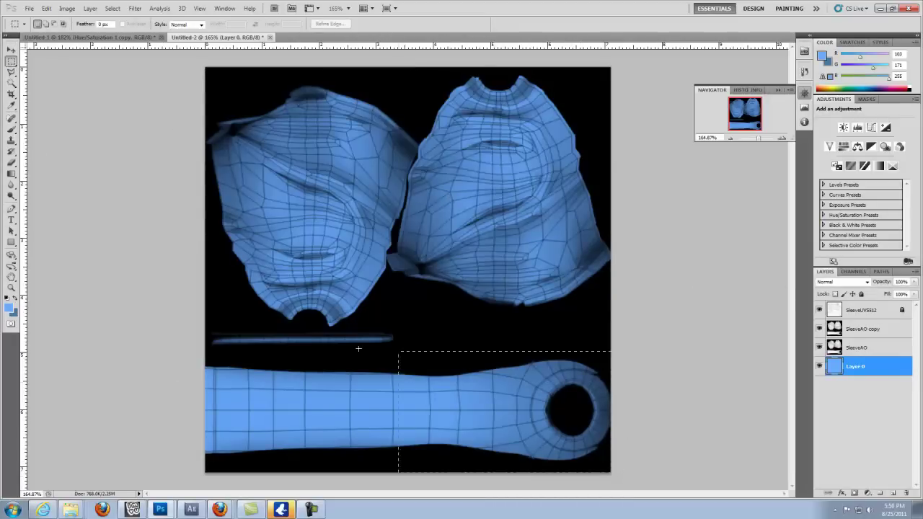
drag(359, 348, 164, 323)
drag(158, 355, 156, 353)
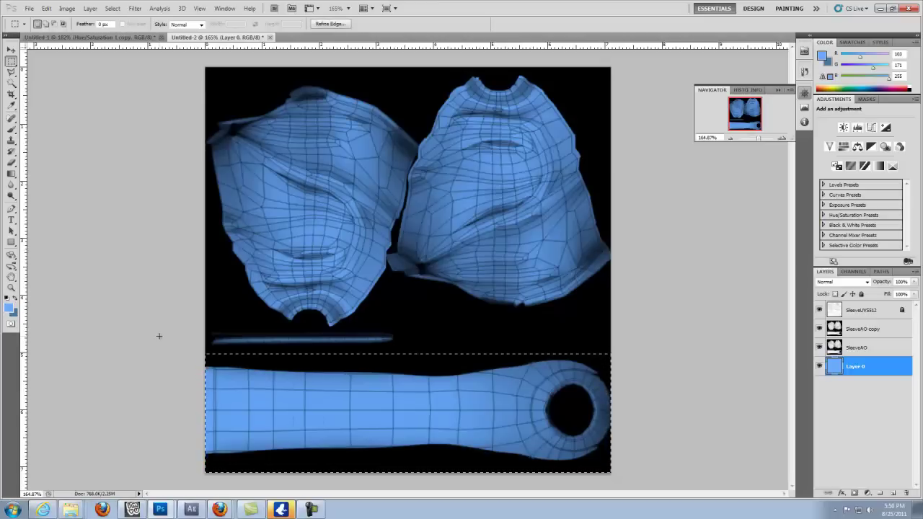
key(ctrl+shift+u)
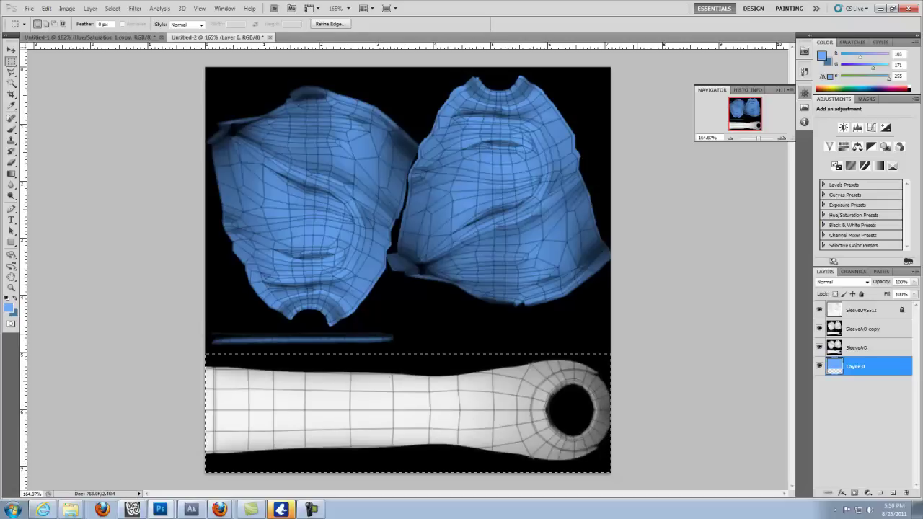
click(638, 319)
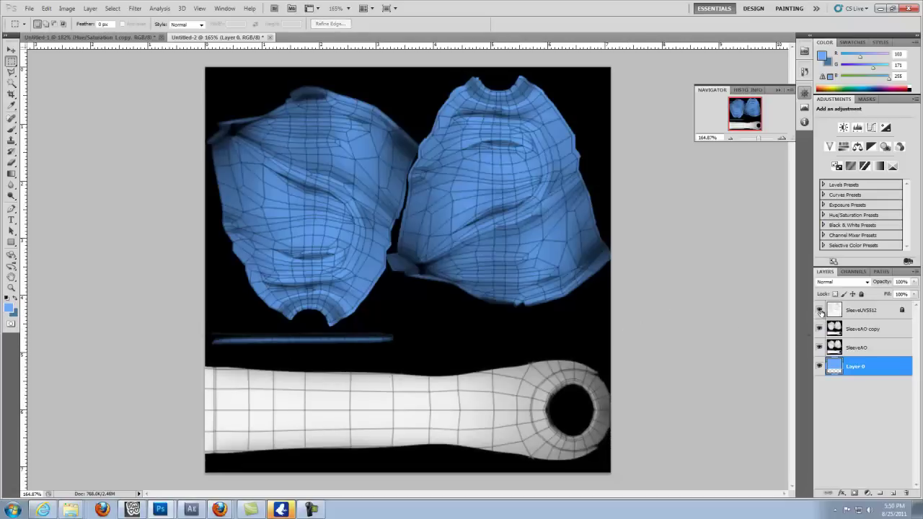
Step: Hide the SleeveUVS512 wireframe layer and choose JPEG as the Save As format
click(819, 311)
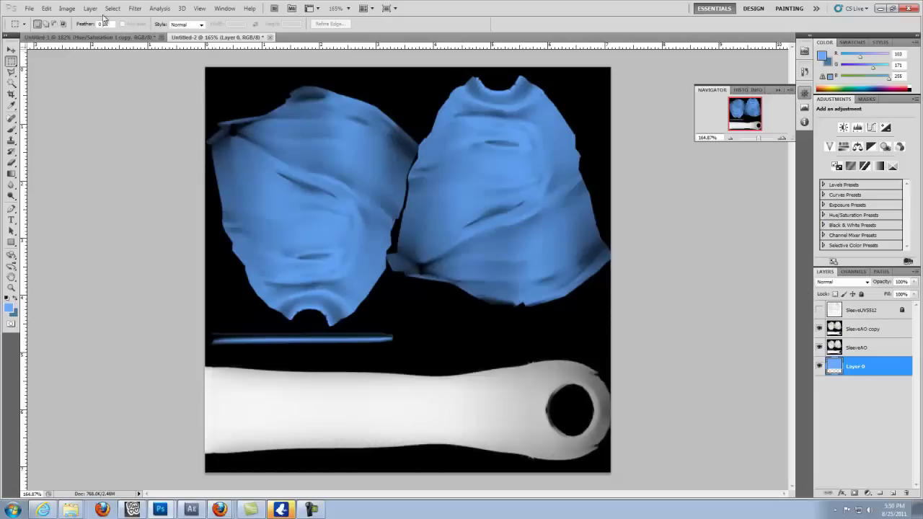
click(29, 9)
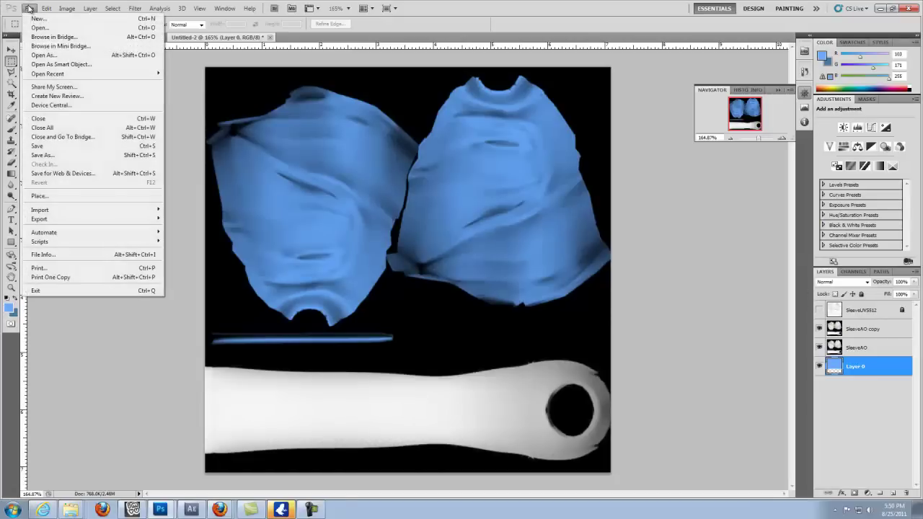
click(64, 157)
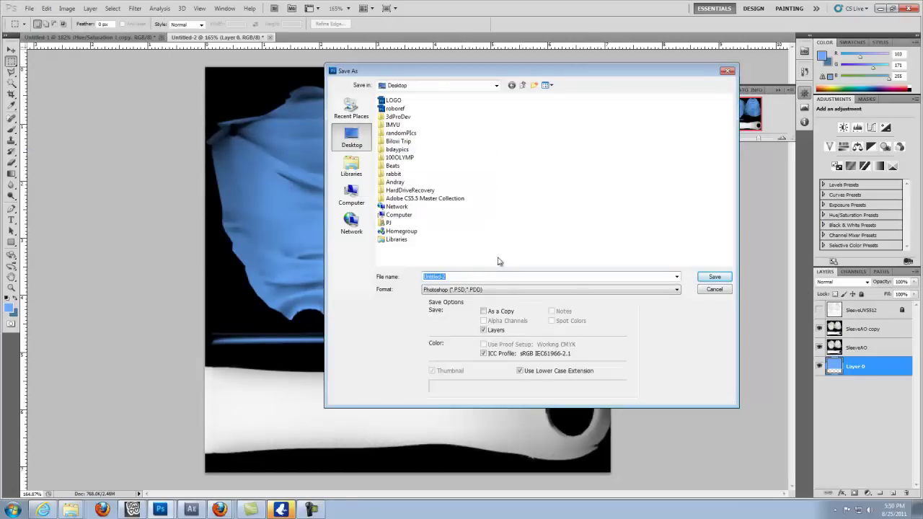
click(667, 289)
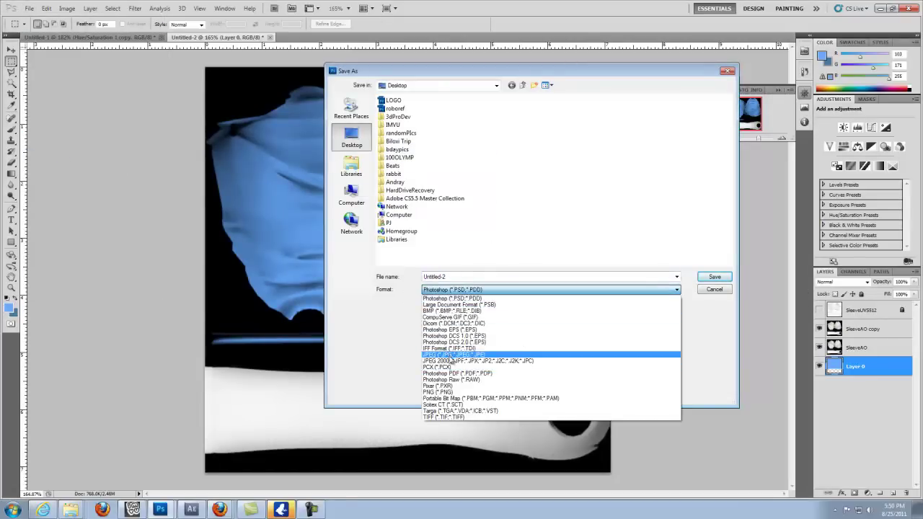
click(443, 354)
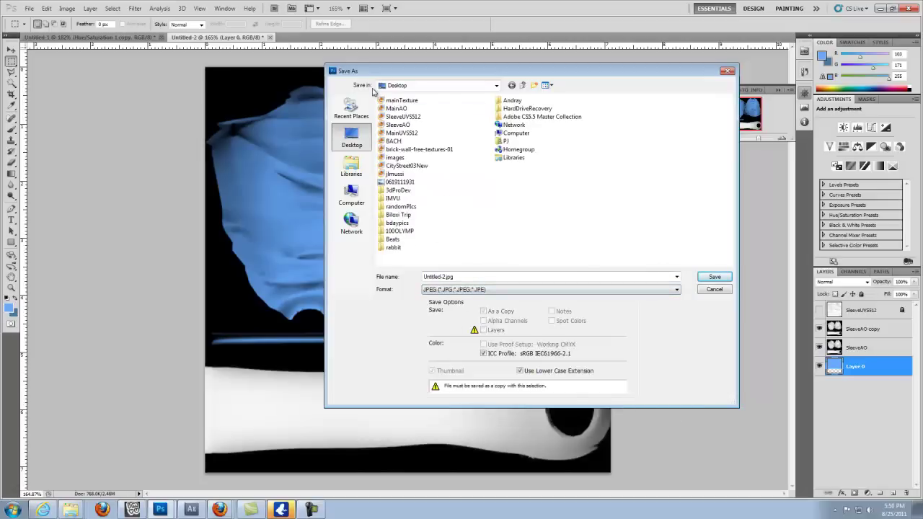
Step: Rename mainTexture to SleeveTexture and save it to the Desktop at Maximum JPEG quality
click(402, 101)
double_click(433, 276)
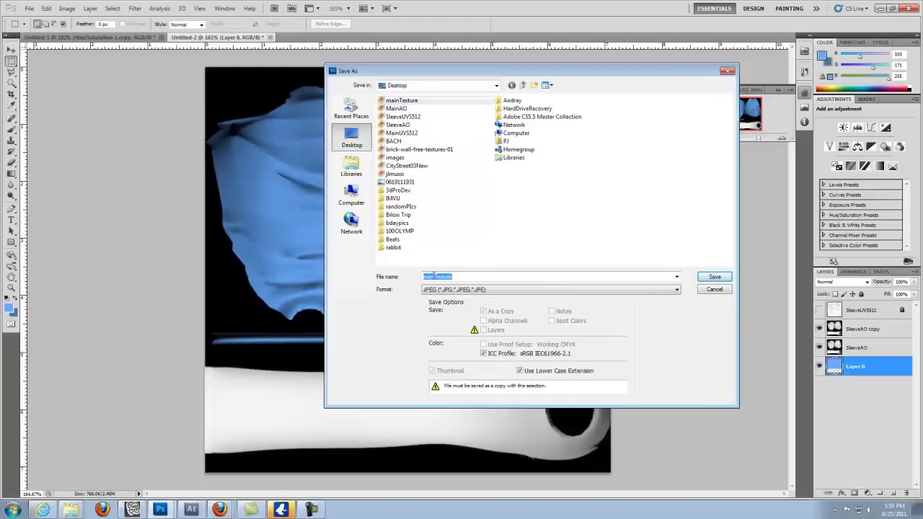
click(434, 276)
double_click(434, 276)
click(425, 279)
drag(434, 277, 363, 277)
text(Sleeve)
click(708, 280)
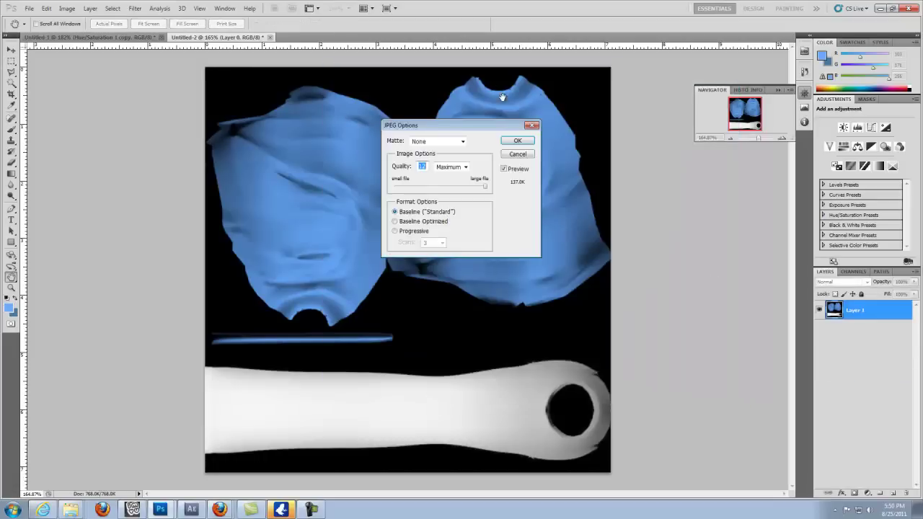
click(516, 141)
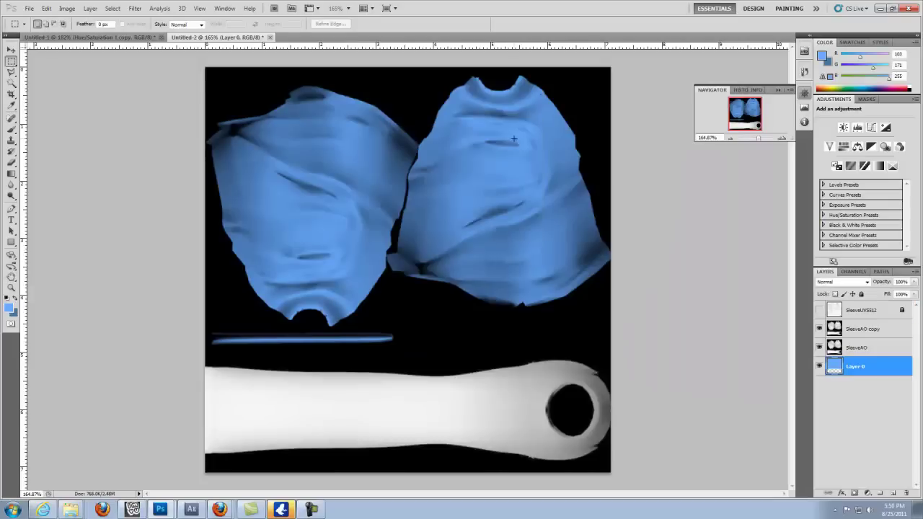
click(138, 38)
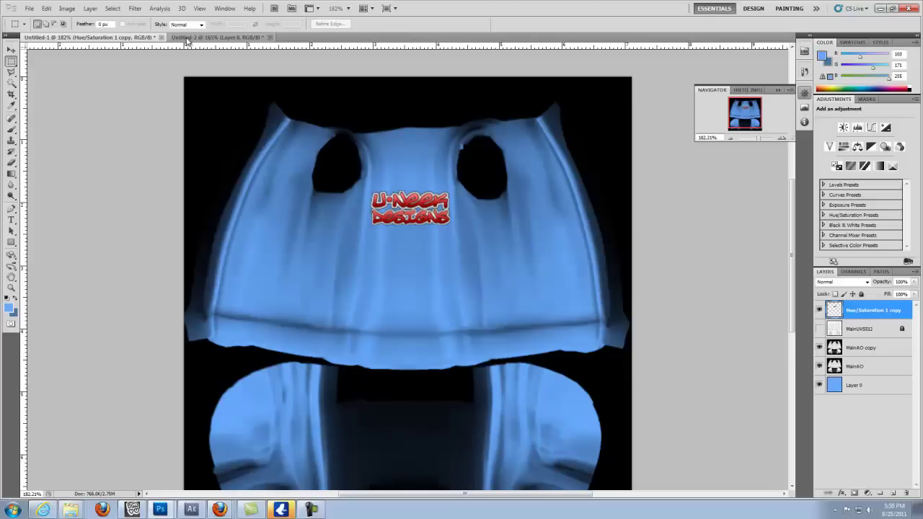
click(193, 38)
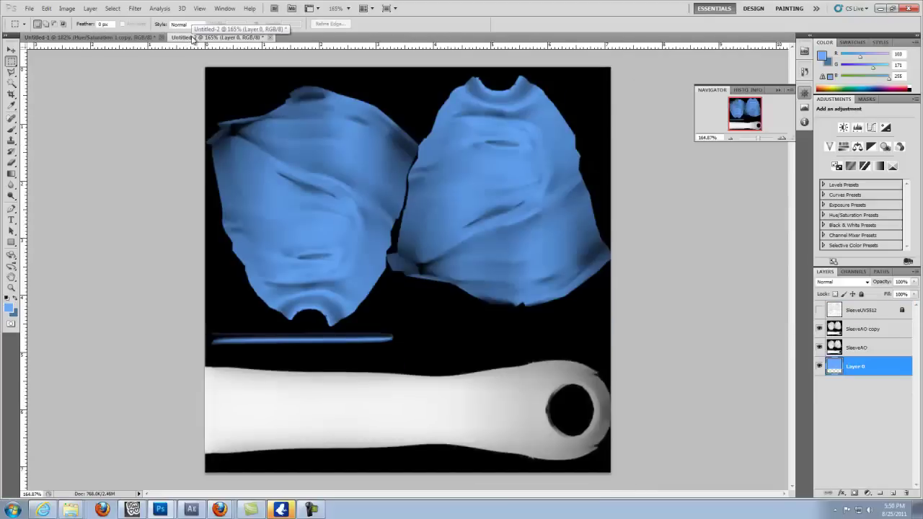